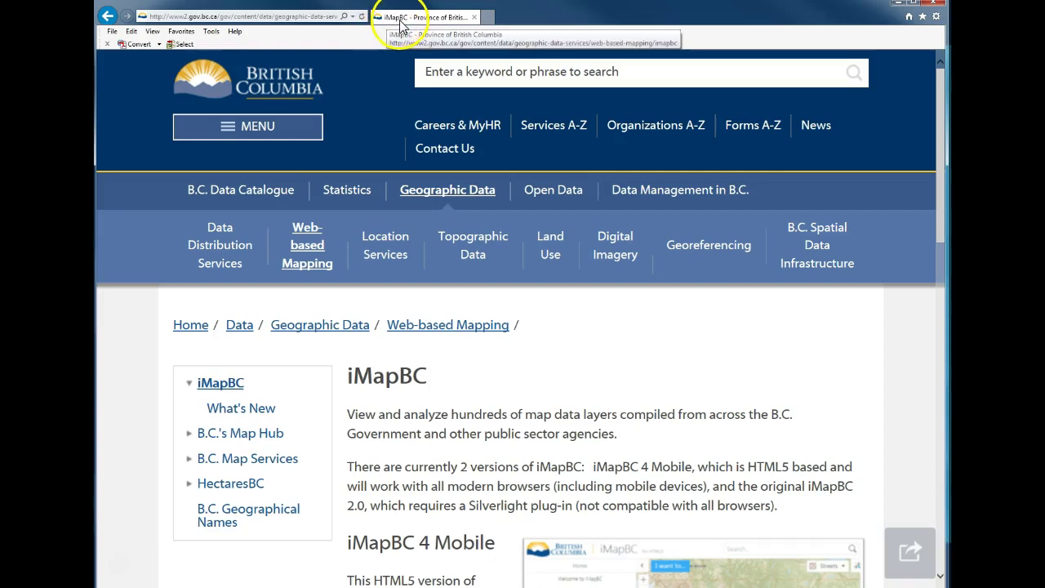
Launch the public iMapBC 2 Silverlight viewer from the BC Government Applications list.
{"action": "scroll", "coordinate": [517, 401], "scroll_direction": "down", "scroll_amount": 5}
{"action": "scroll", "coordinate": [514, 398], "scroll_direction": "up", "scroll_amount": 5}
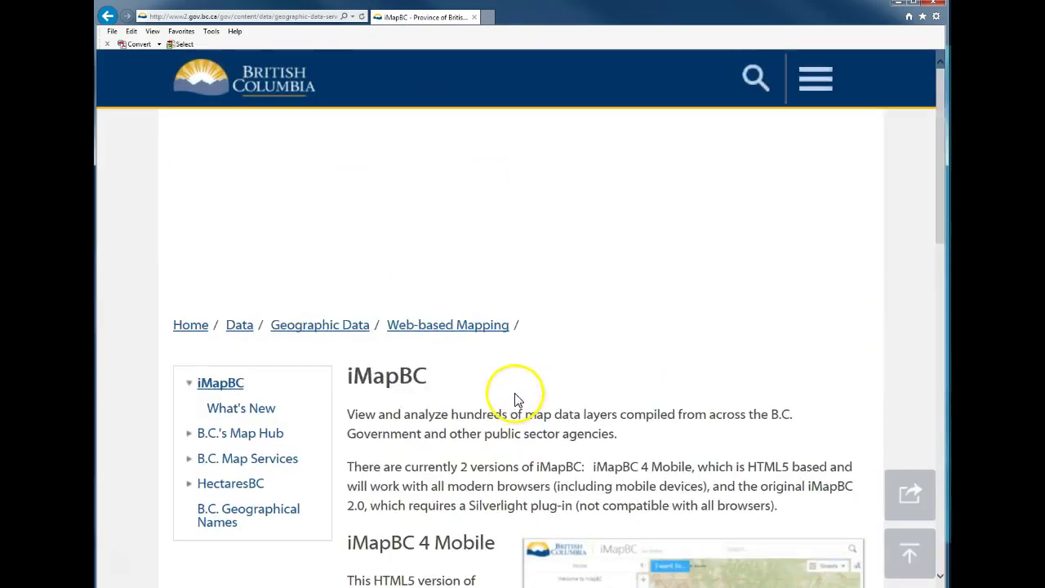
{"action": "scroll", "coordinate": [507, 406], "scroll_direction": "down", "scroll_amount": 5}
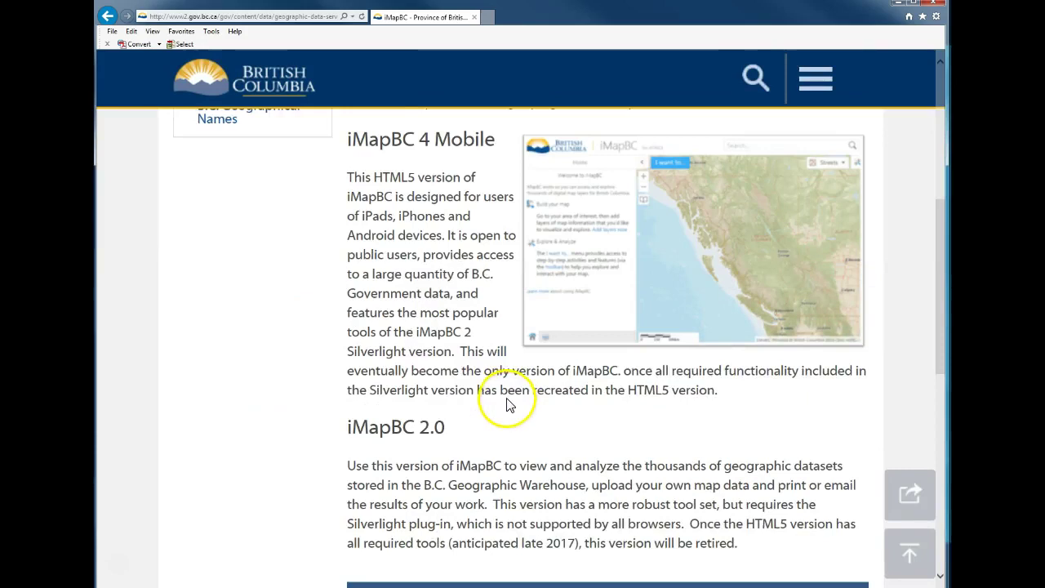
{"action": "scroll", "coordinate": [508, 404], "scroll_direction": "down", "scroll_amount": 1}
{"action": "scroll", "coordinate": [506, 402], "scroll_direction": "down", "scroll_amount": 2}
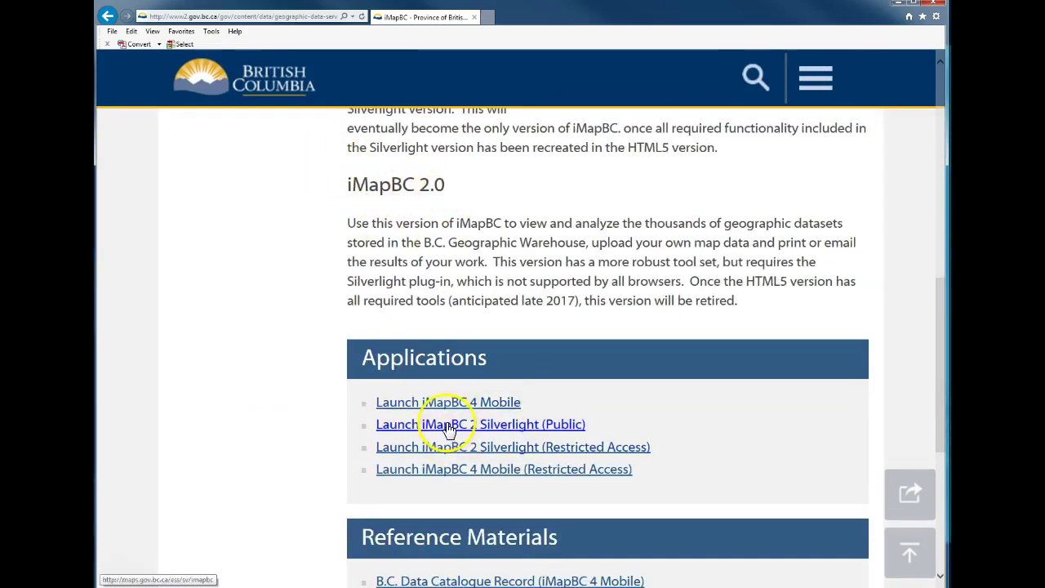
{"action": "left_click", "coordinate": [553, 429]}
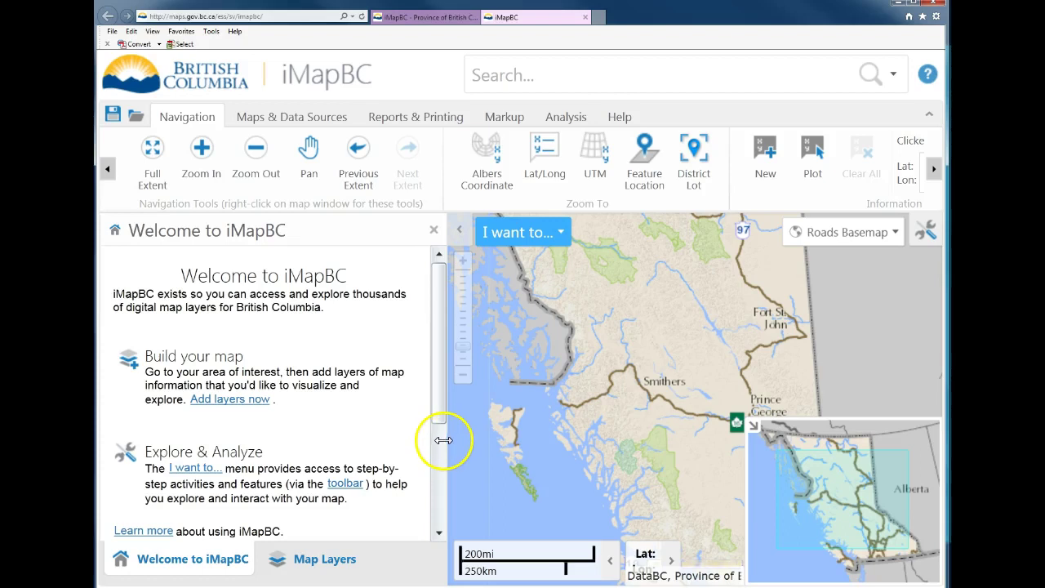
Zoom to the Vancouver–Squamish coast and switch on the Terrain Basemap alongside Roads.
{"action": "left_click", "coordinate": [316, 562]}
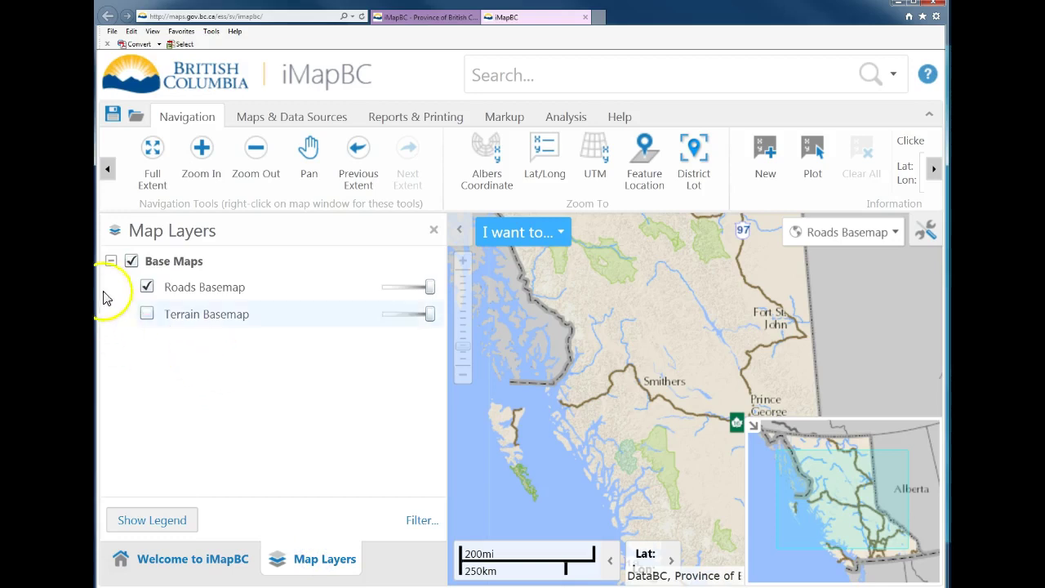
{"action": "scroll", "coordinate": [634, 367], "scroll_direction": "up", "scroll_amount": 5}
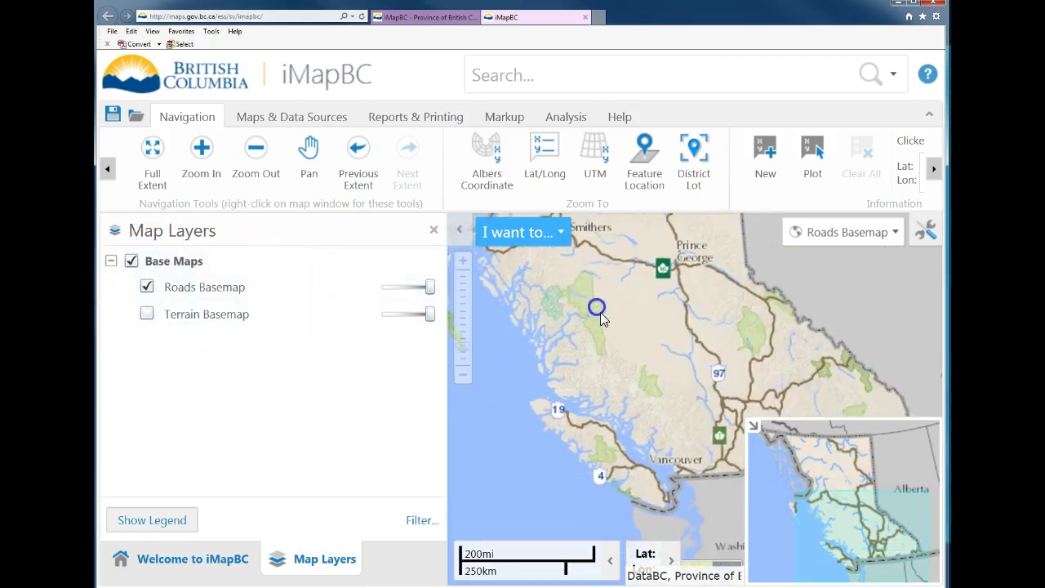
{"action": "scroll", "coordinate": [567, 443], "scroll_direction": "up", "scroll_amount": 3}
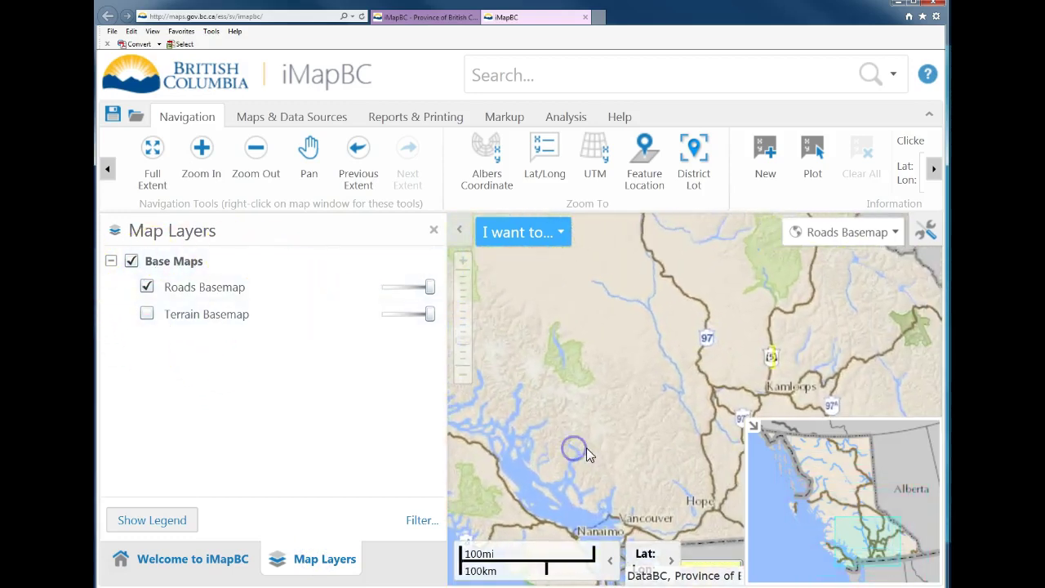
{"action": "scroll", "coordinate": [600, 334], "scroll_direction": "up", "scroll_amount": 1}
{"action": "scroll", "coordinate": [602, 330], "scroll_direction": "down", "scroll_amount": 3}
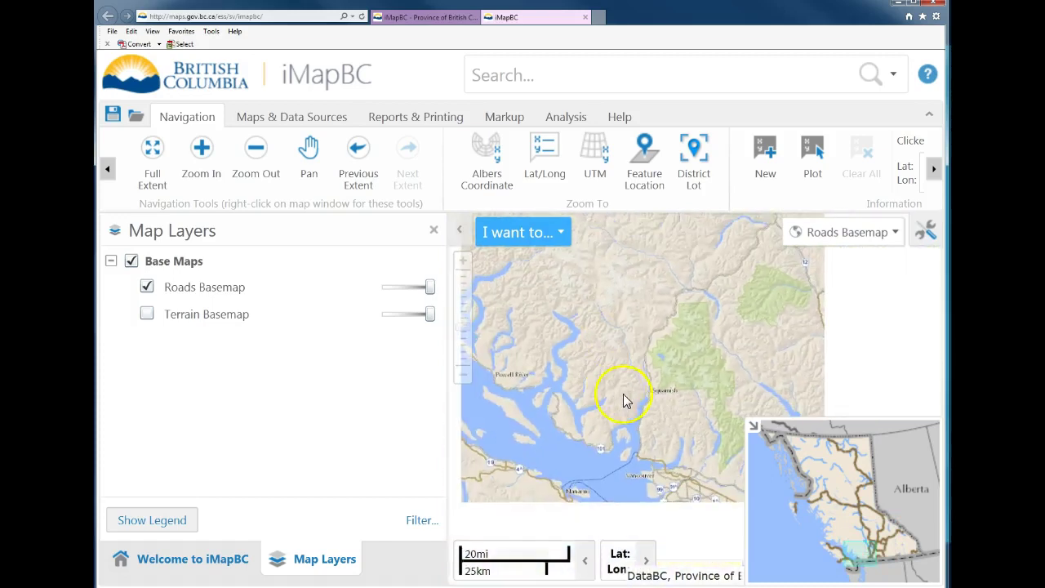
{"action": "scroll", "coordinate": [602, 350], "scroll_direction": "up", "scroll_amount": 1}
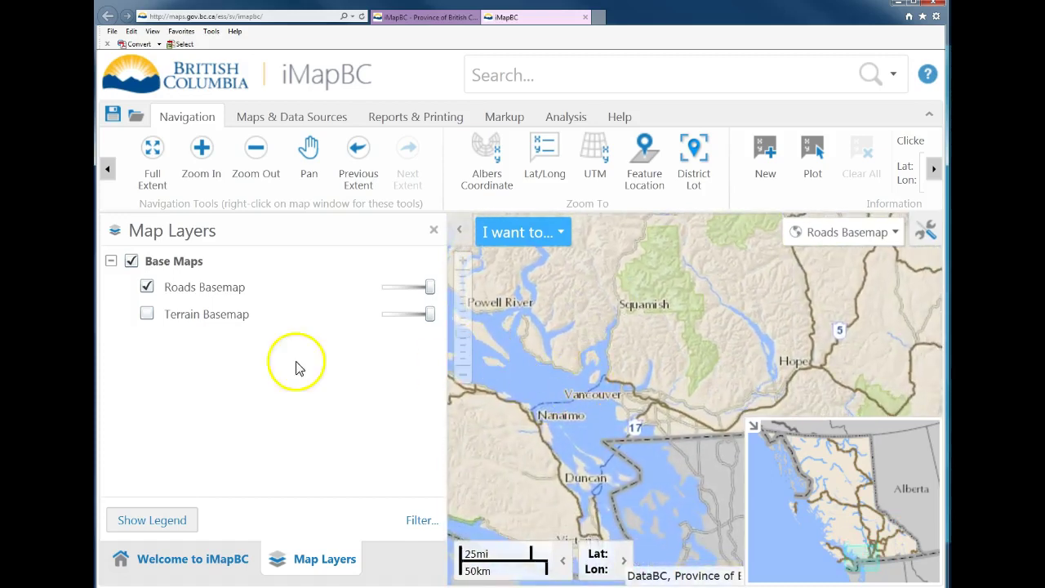
{"action": "left_click", "coordinate": [150, 316]}
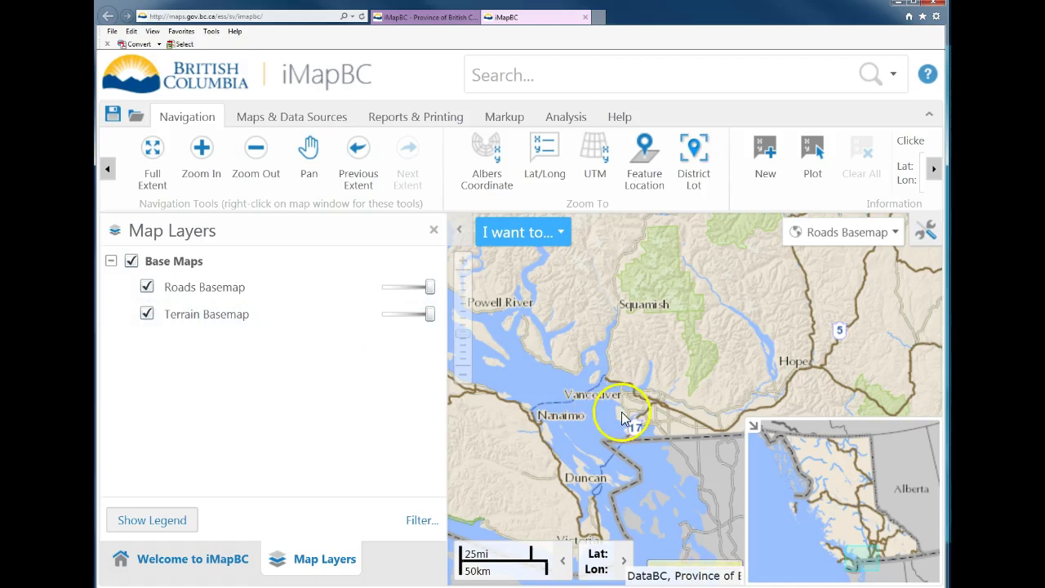
Zoom and pan until Maple Ridge and the Fraser River fill the map at about 2.5 km.
{"action": "double_click", "coordinate": [582, 396]}
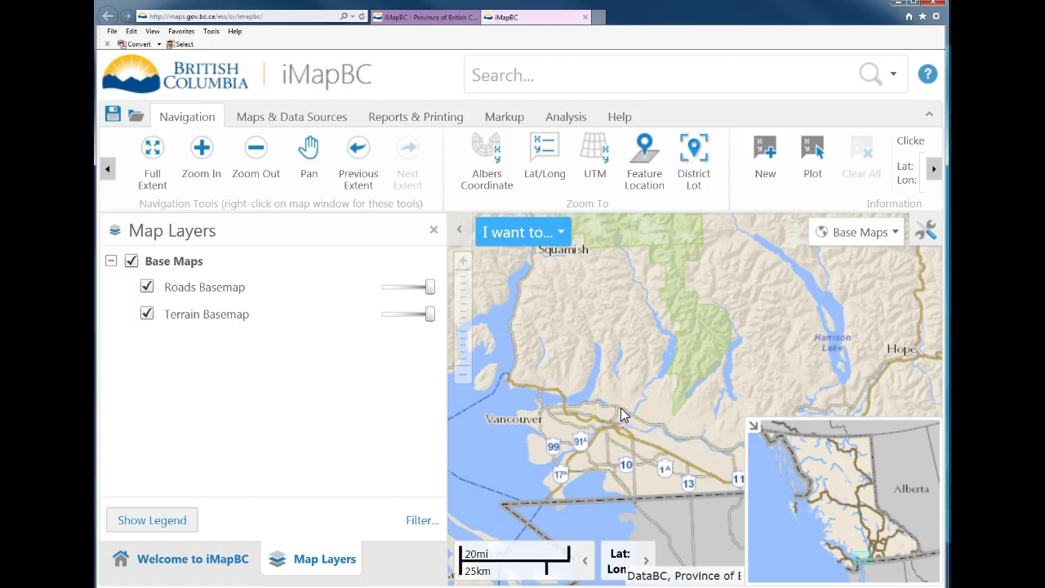
{"action": "left_click_drag", "start_coordinate": [617, 423], "coordinate": [591, 443]}
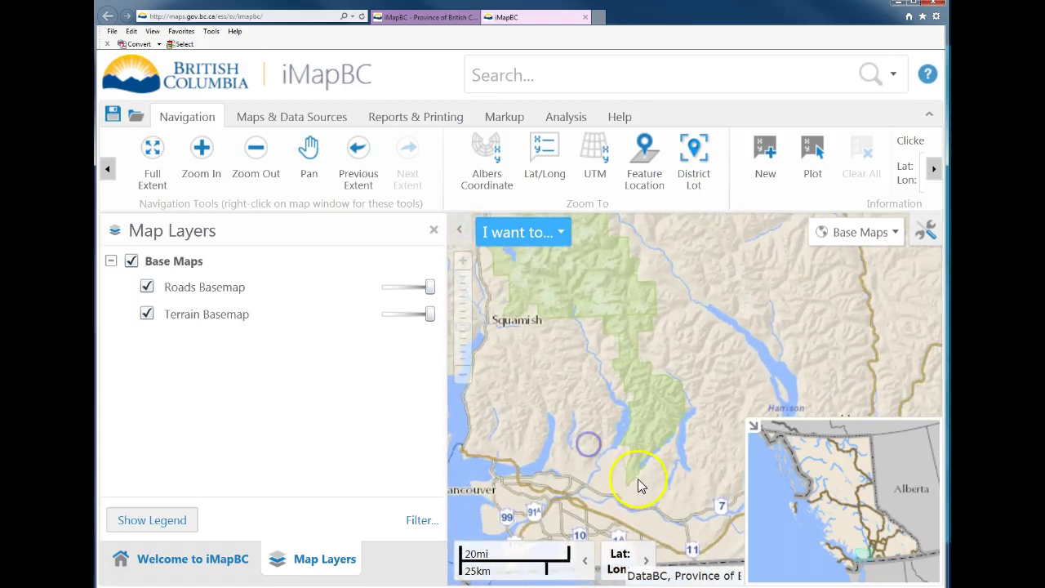
{"action": "left_click_drag", "start_coordinate": [650, 485], "coordinate": [588, 406]}
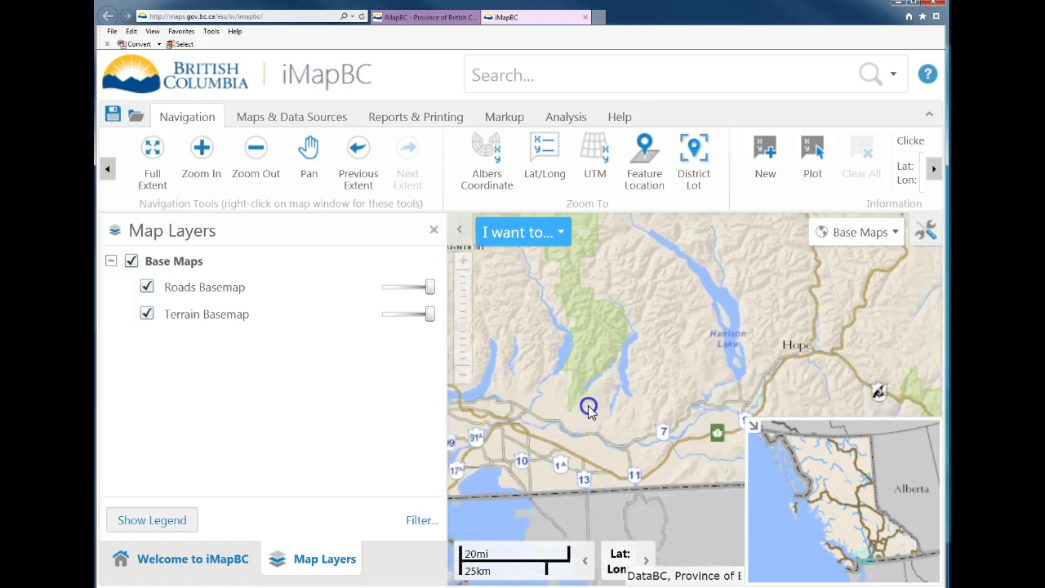
{"action": "scroll", "coordinate": [634, 422], "scroll_direction": "up", "scroll_amount": 2}
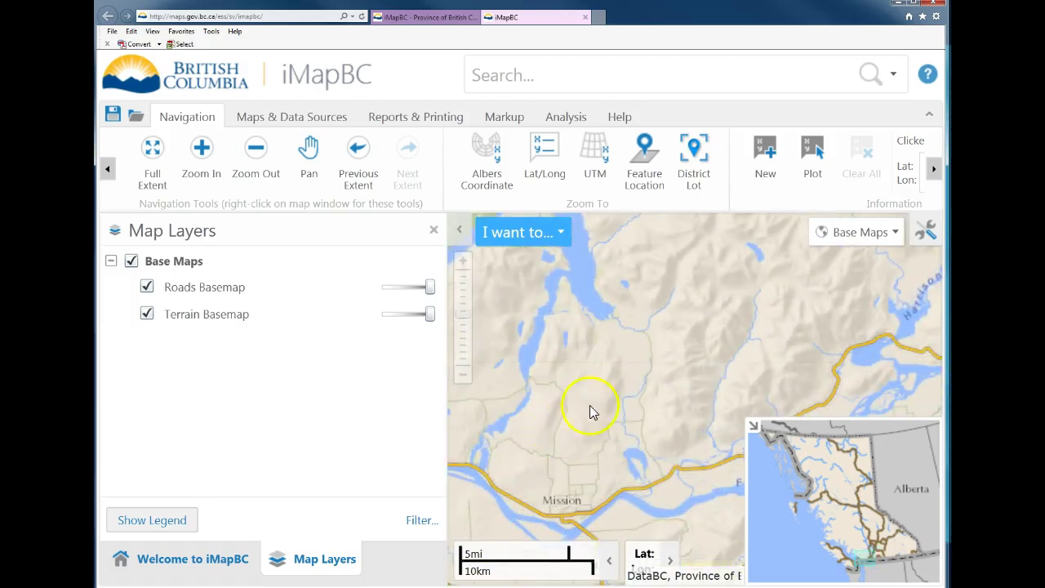
{"action": "left_click_drag", "start_coordinate": [562, 440], "coordinate": [723, 366]}
{"action": "left_click_drag", "start_coordinate": [595, 396], "coordinate": [571, 378]}
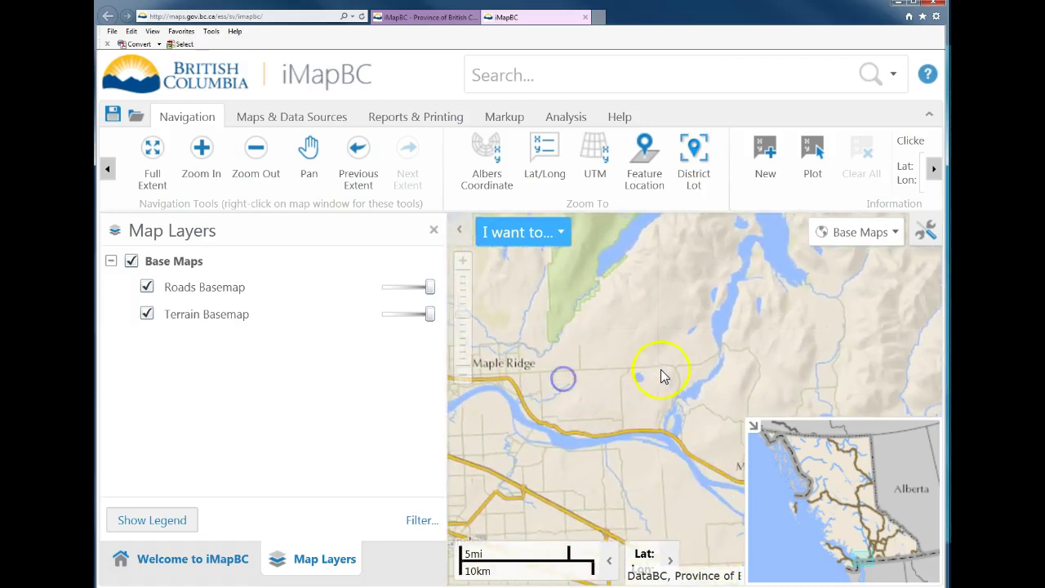
{"action": "scroll", "coordinate": [621, 359], "scroll_direction": "up", "scroll_amount": 3}
{"action": "scroll", "coordinate": [599, 401], "scroll_direction": "up", "scroll_amount": 2}
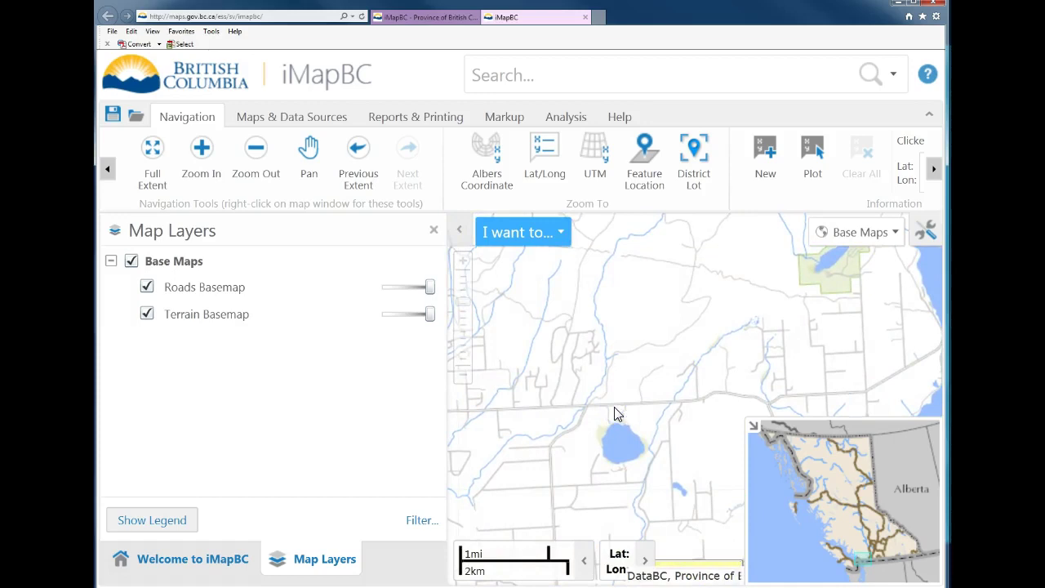
{"action": "scroll", "coordinate": [578, 436], "scroll_direction": "down", "scroll_amount": 2}
{"action": "left_click_drag", "start_coordinate": [576, 424], "coordinate": [632, 401]}
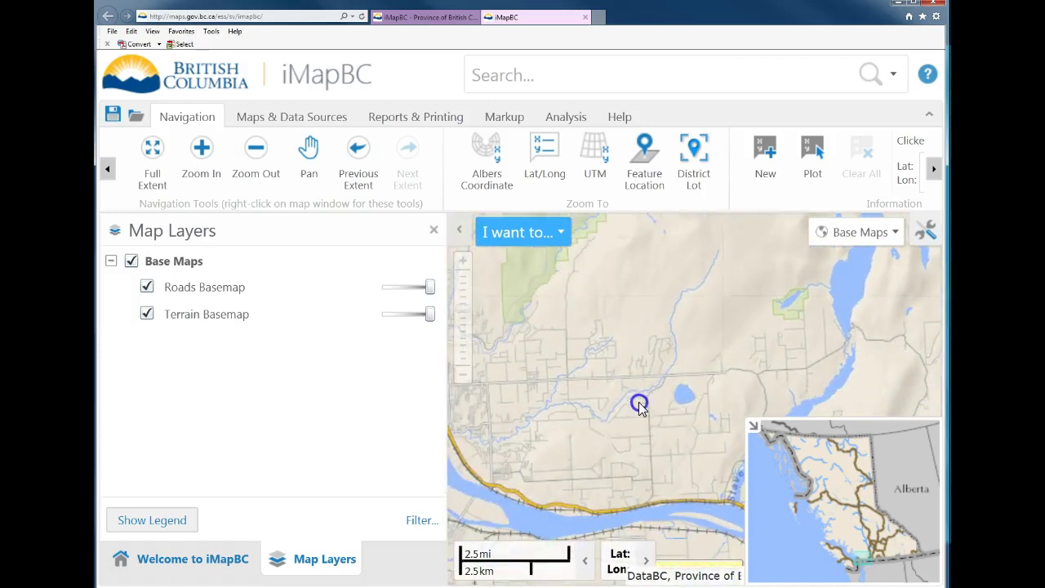
{"action": "left_click", "coordinate": [600, 434]}
{"action": "left_click_drag", "start_coordinate": [600, 434], "coordinate": [692, 365]}
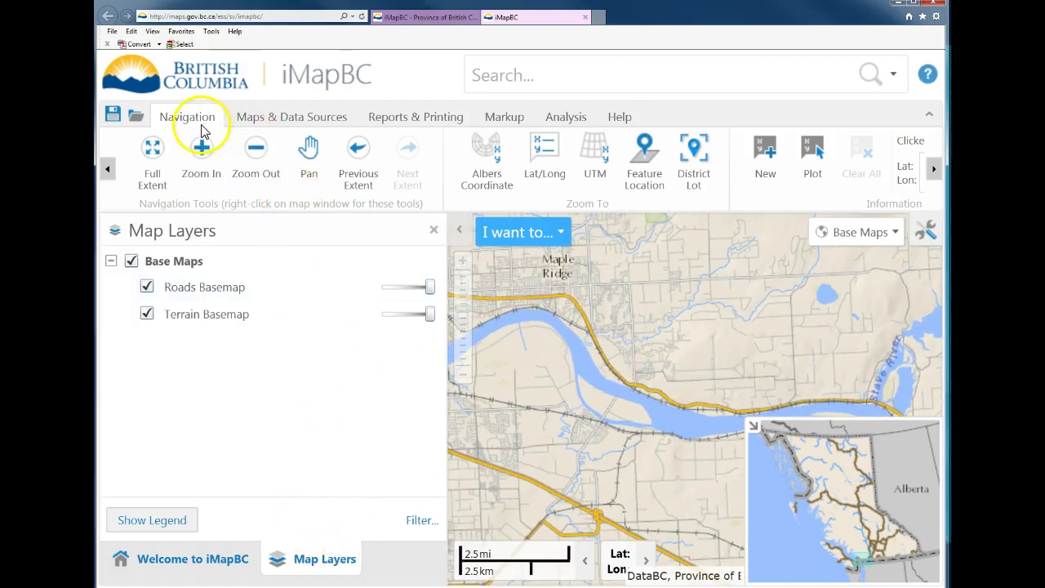
Add the BEC Cartographic Zones/Subzones/Variants 20K Colour Themed layer from the provincial catalog.
{"action": "left_click", "coordinate": [273, 119]}
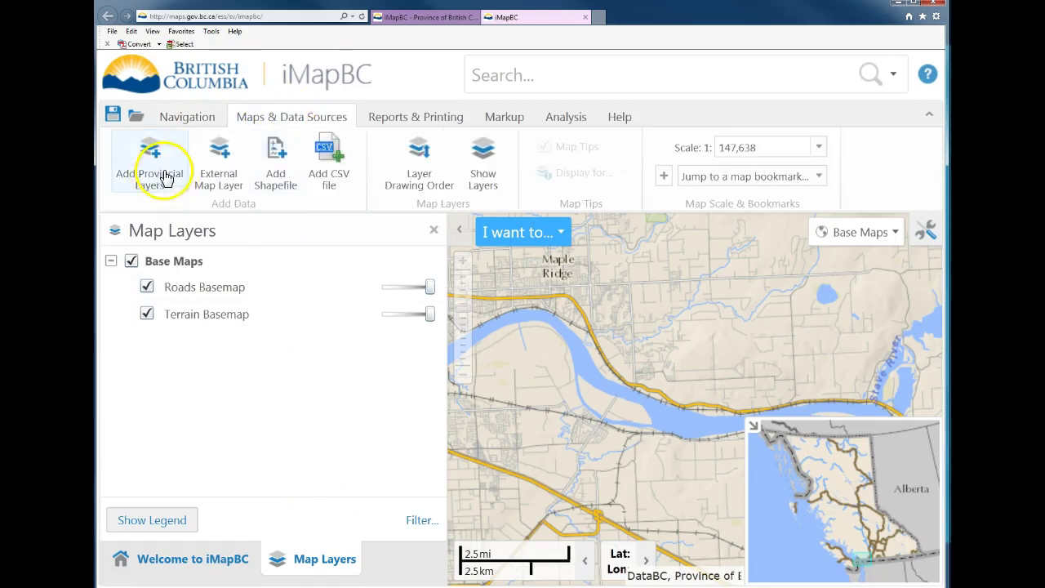
{"action": "left_click", "coordinate": [165, 176]}
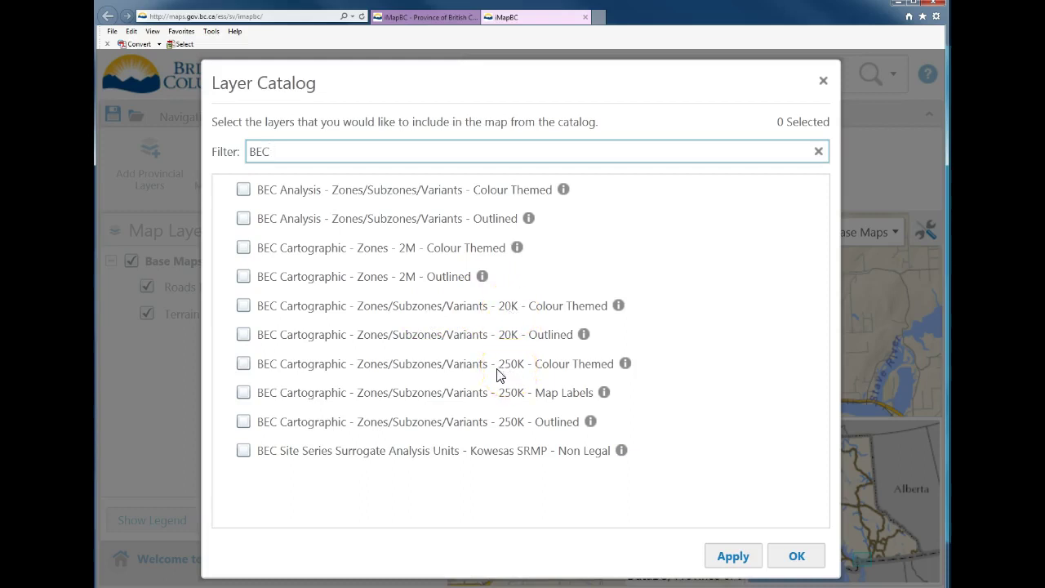
{"action": "left_click", "coordinate": [244, 305]}
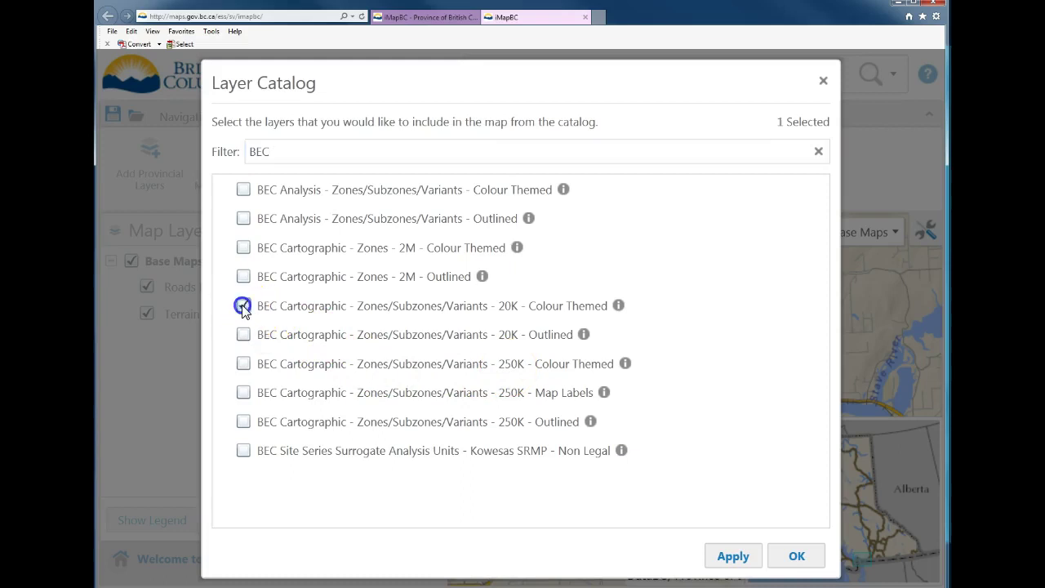
{"action": "left_click", "coordinate": [797, 556]}
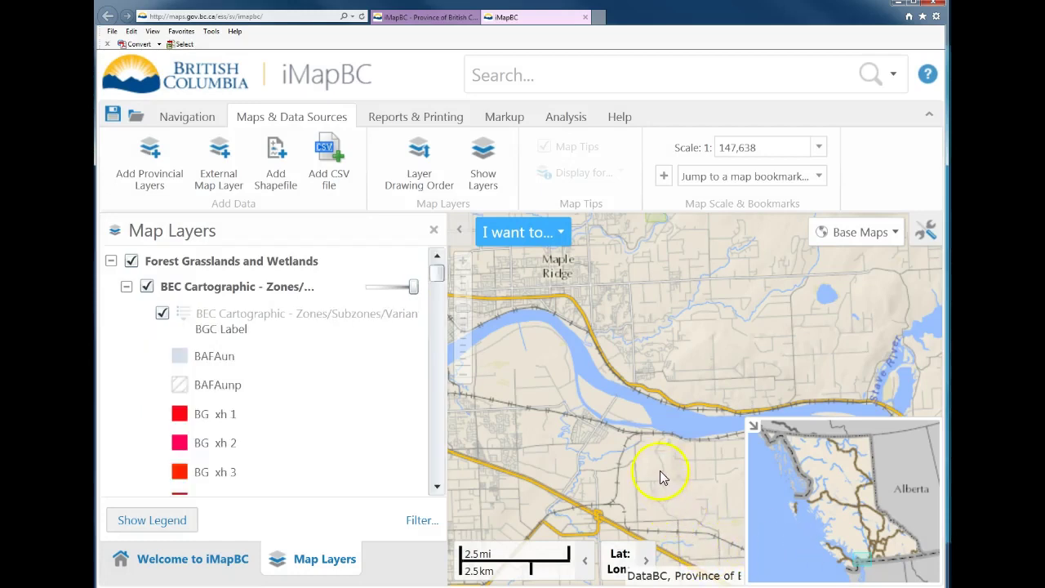
Pan the map down and to the left around the Maple Ridge area.
{"action": "mouse_move", "coordinate": [701, 403]}
{"action": "left_mouse_down"}
{"action": "mouse_move", "coordinate": [596, 422]}
{"action": "mouse_move", "coordinate": [553, 497]}
{"action": "left_mouse_up"}
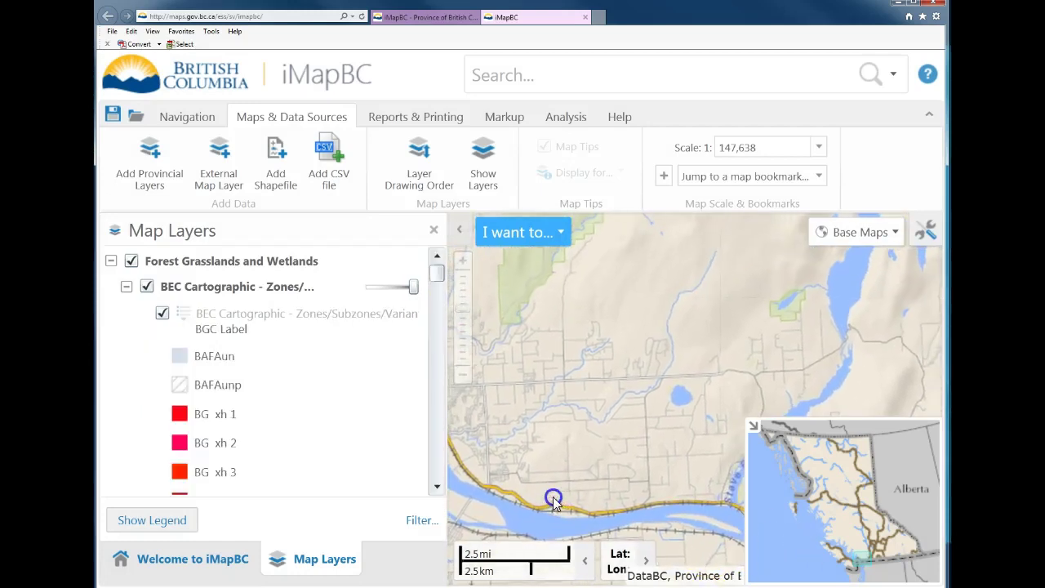
{"action": "left_click_drag", "start_coordinate": [681, 439], "coordinate": [668, 457]}
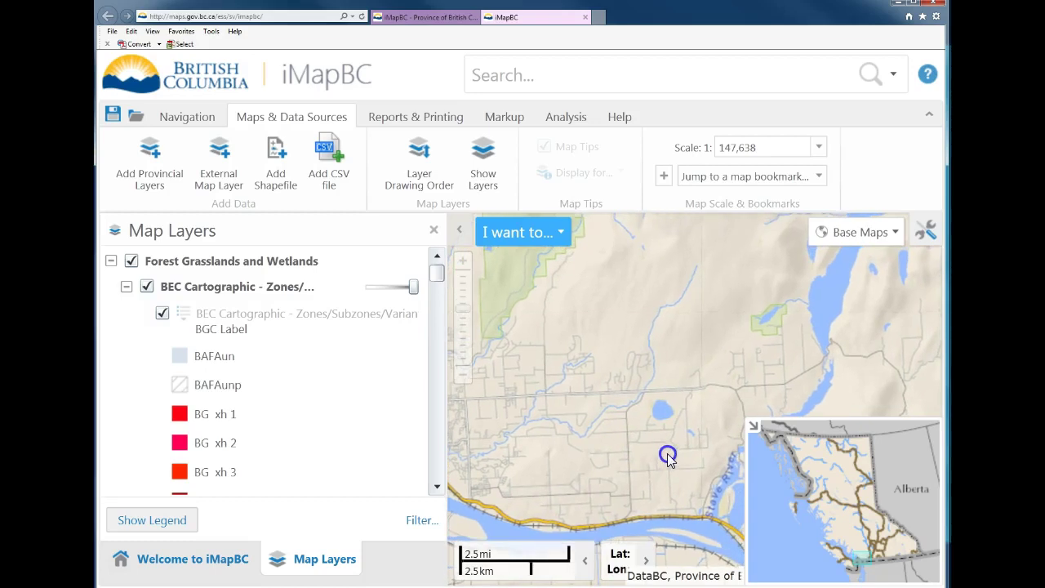
{"action": "scroll", "coordinate": [665, 451], "scroll_direction": "down", "scroll_amount": 1}
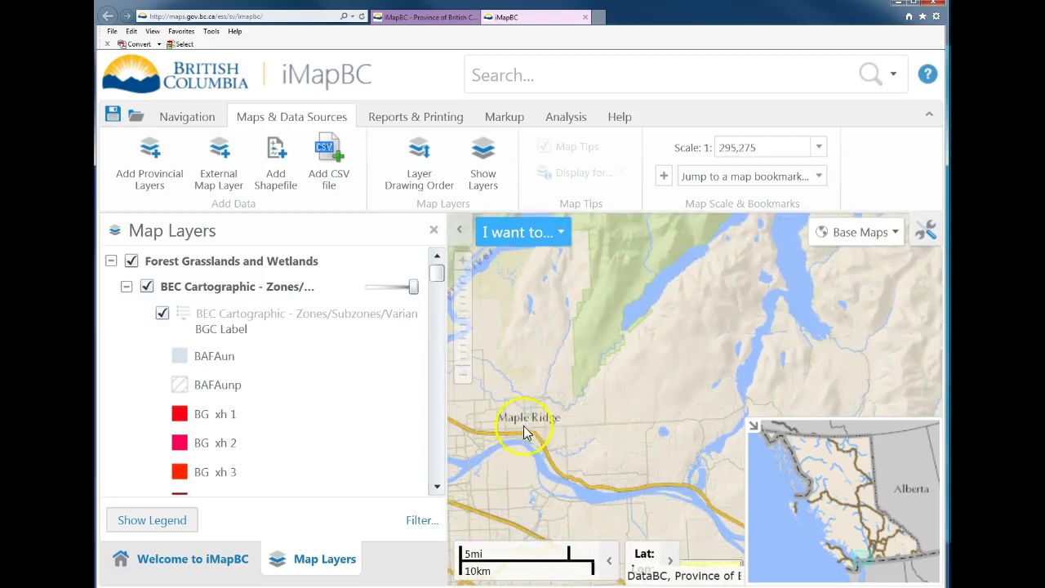
{"action": "scroll", "coordinate": [676, 445], "scroll_direction": "up", "scroll_amount": 1}
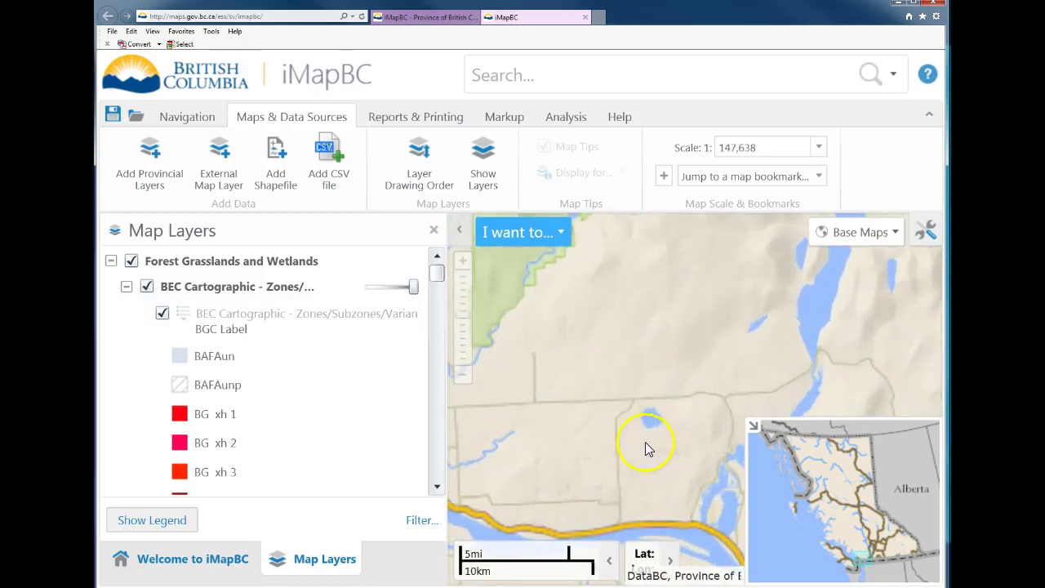
{"action": "left_click_drag", "start_coordinate": [620, 439], "coordinate": [594, 491]}
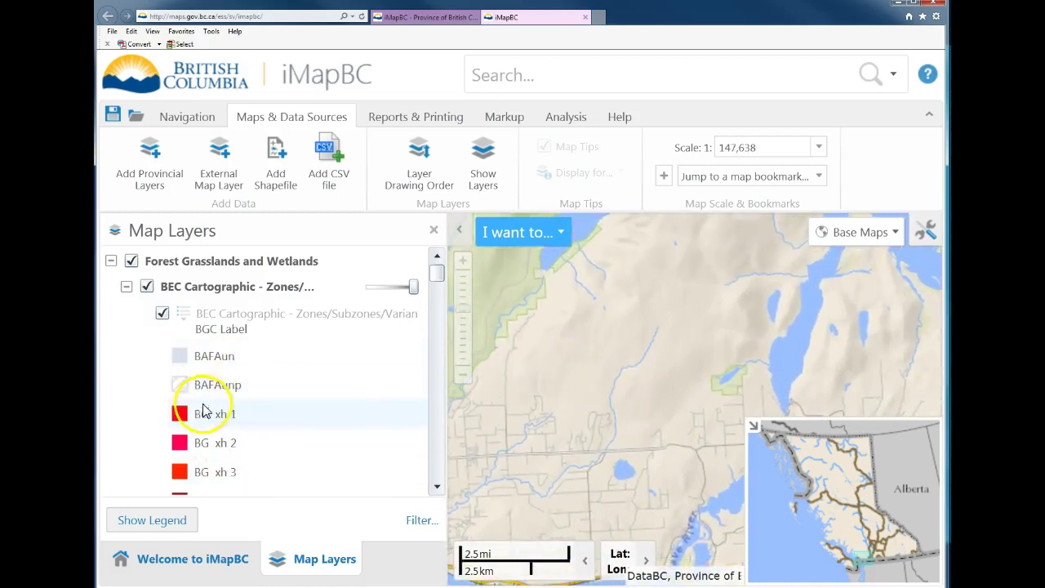
Collapse the overview map and show the BEC layer's options with its 10,000–99,999 scale range.
{"action": "left_click", "coordinate": [439, 274]}
{"action": "left_click_drag", "start_coordinate": [440, 274], "coordinate": [440, 292]}
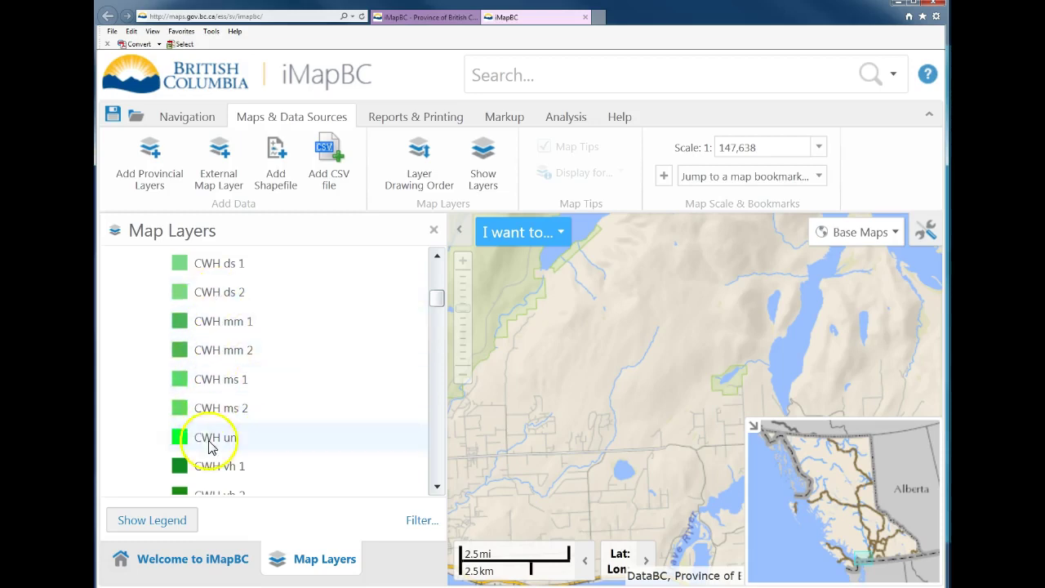
{"action": "left_click_drag", "start_coordinate": [437, 304], "coordinate": [434, 333]}
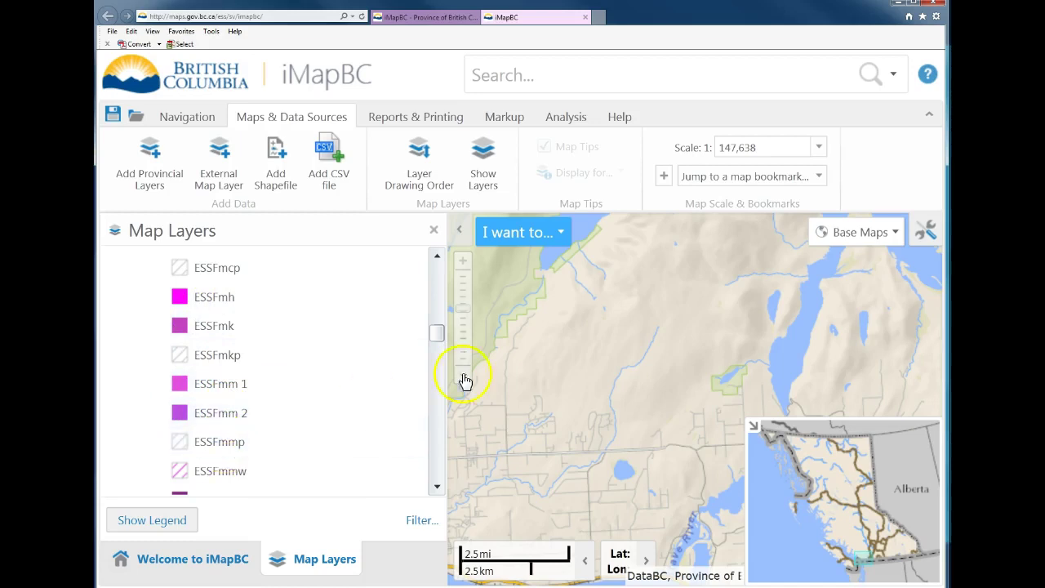
{"action": "left_click_drag", "start_coordinate": [440, 338], "coordinate": [440, 275]}
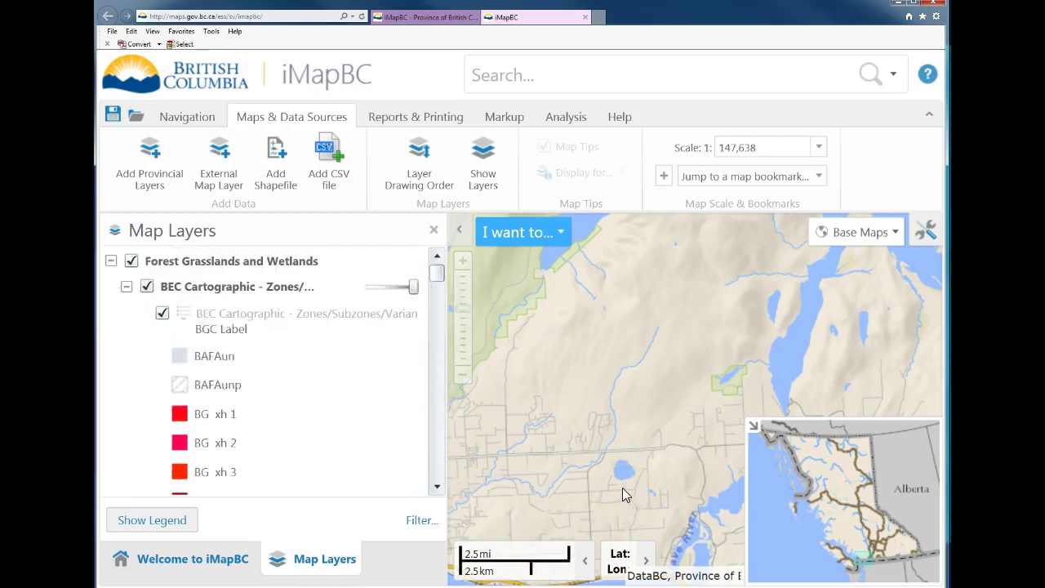
{"action": "left_click", "coordinate": [752, 429]}
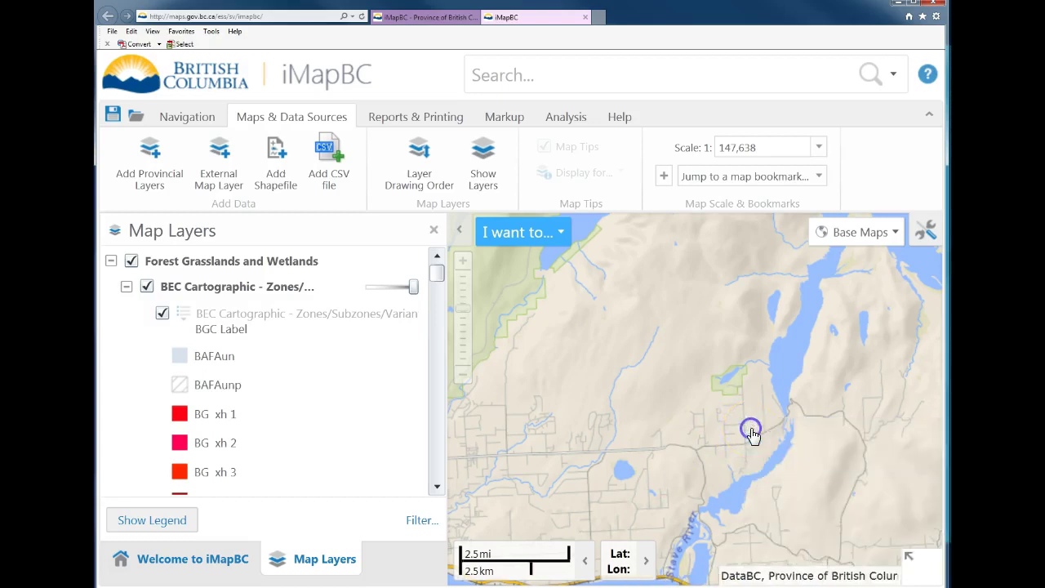
{"action": "left_click", "coordinate": [239, 325]}
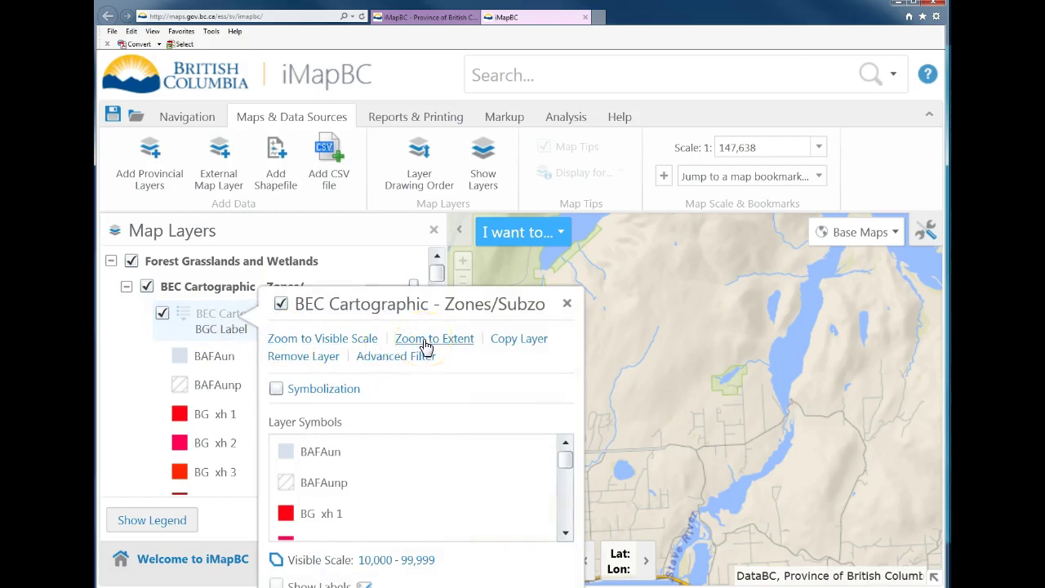
Zoom the map to 1:99,999 so the green BEC zone shading appears.
{"action": "left_click", "coordinate": [344, 346]}
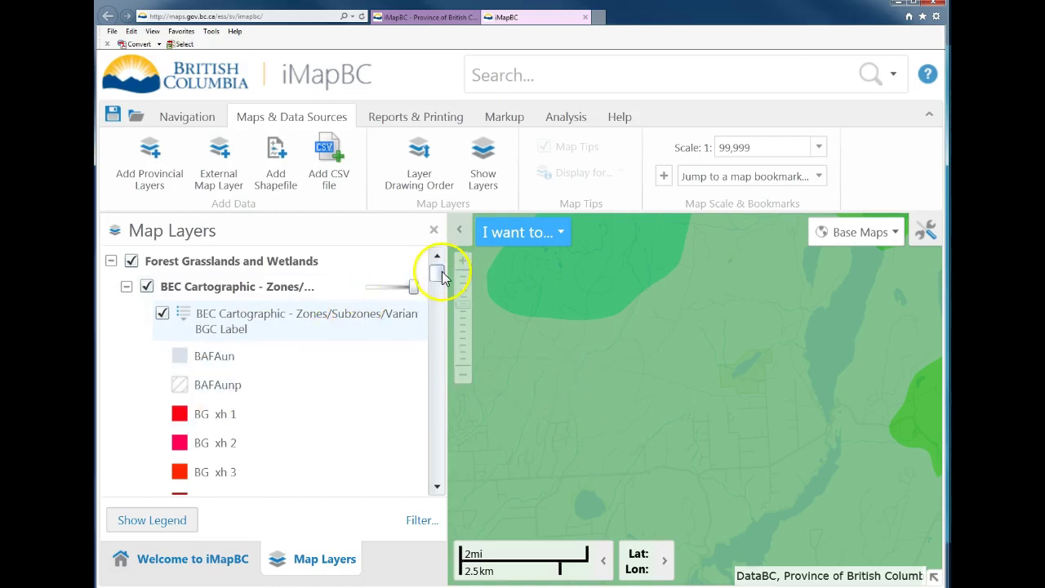
{"action": "mouse_move", "coordinate": [437, 272]}
{"action": "left_mouse_down"}
{"action": "mouse_move", "coordinate": [437, 306]}
{"action": "mouse_move", "coordinate": [438, 258]}
{"action": "left_mouse_up"}
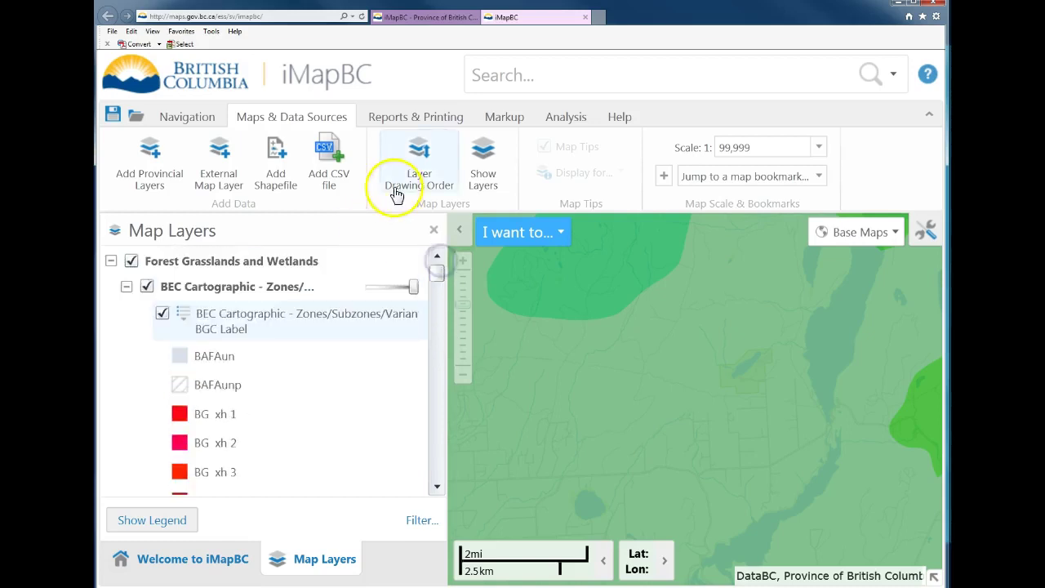
Browse the Navigation, Markup and Reports & Printing tools, ending on the Analysis tools.
{"action": "left_click", "coordinate": [217, 124]}
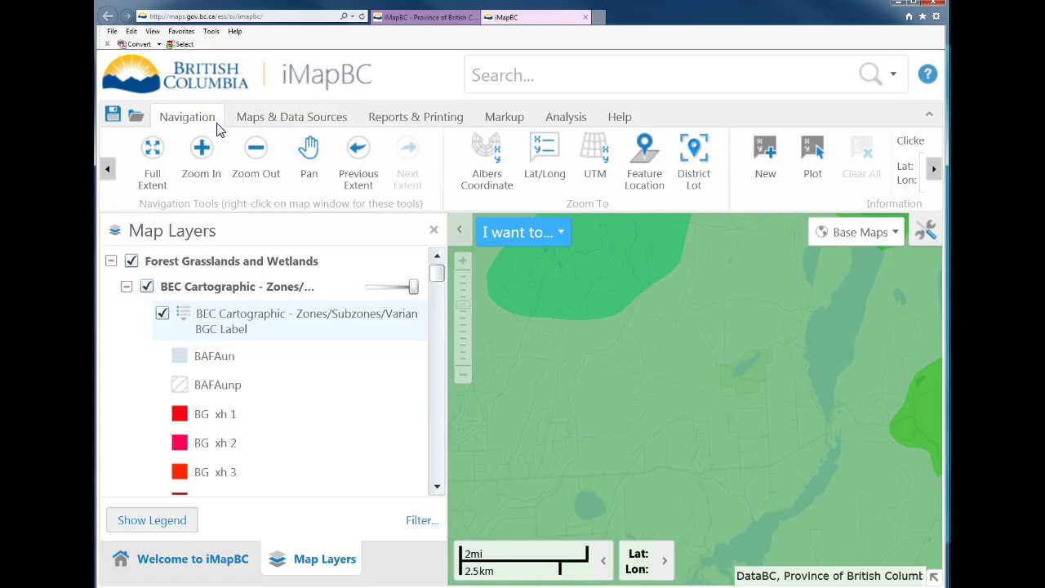
{"action": "left_click", "coordinate": [933, 169]}
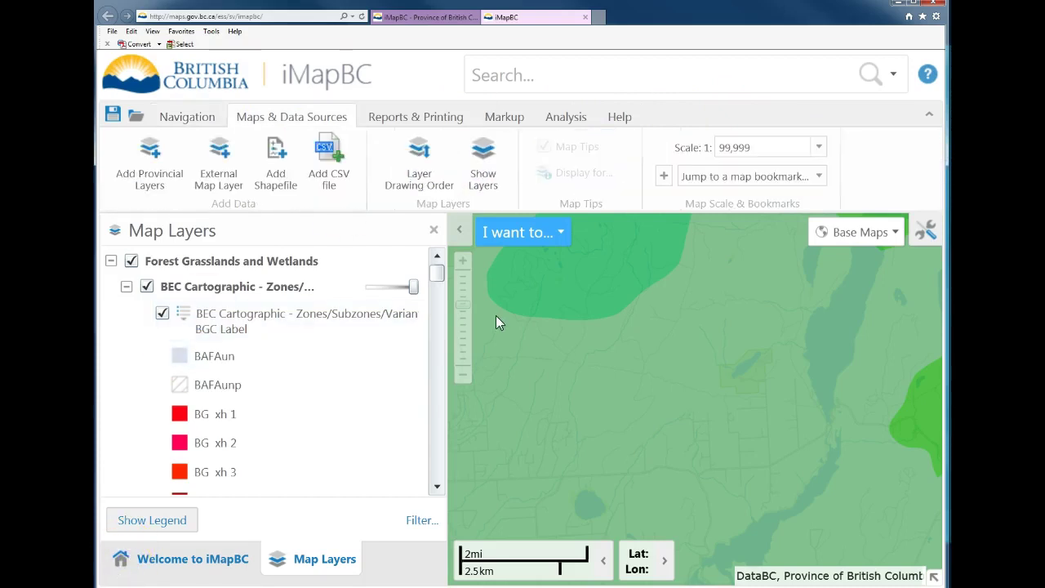
{"action": "left_click", "coordinate": [518, 120]}
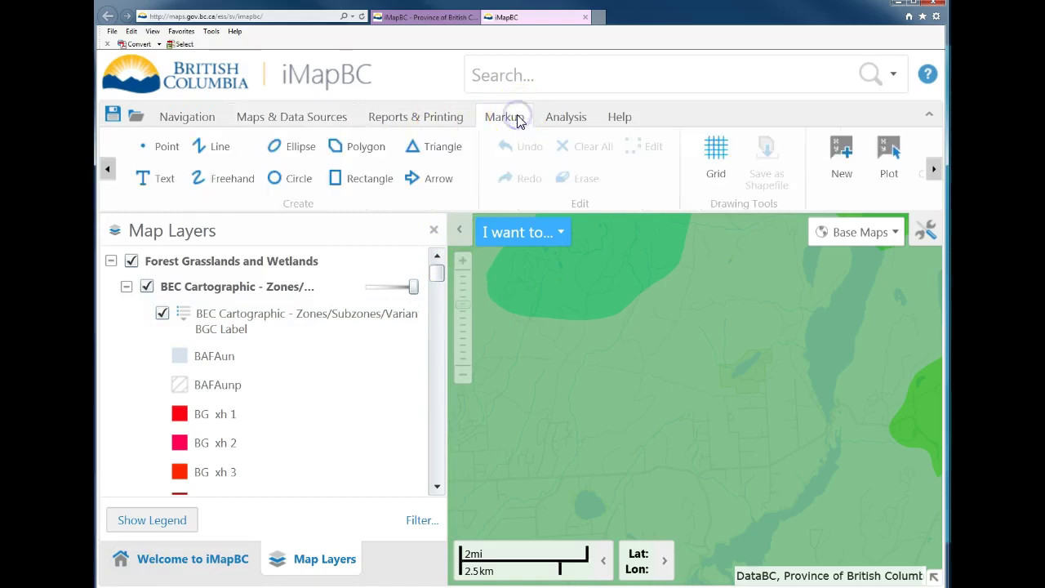
{"action": "left_click", "coordinate": [444, 117]}
{"action": "left_click", "coordinate": [561, 120]}
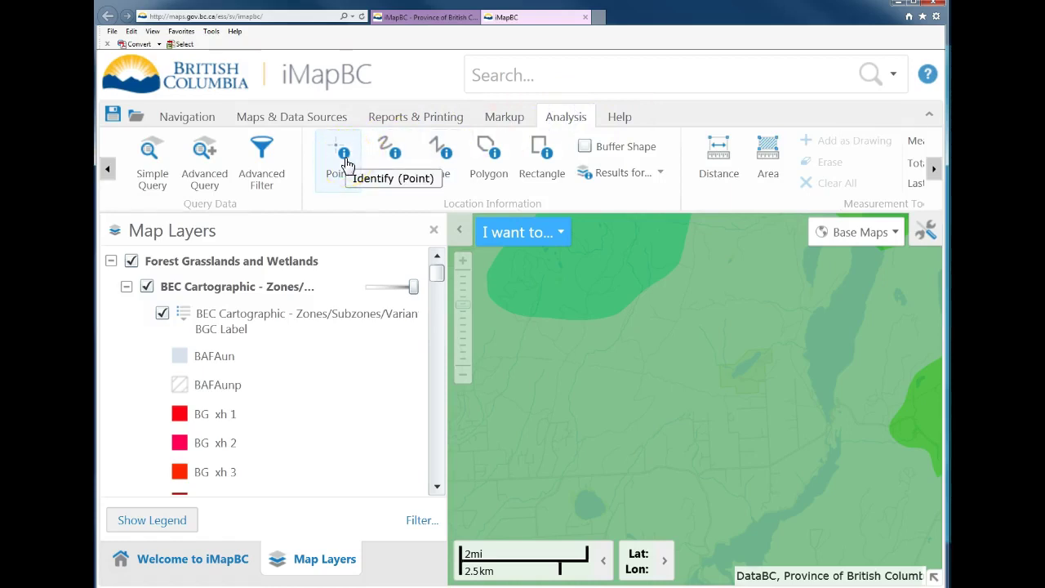
Identify the BEC zone at a map point and highlight the Coastal Western Hemlock result.
{"action": "left_click", "coordinate": [344, 161]}
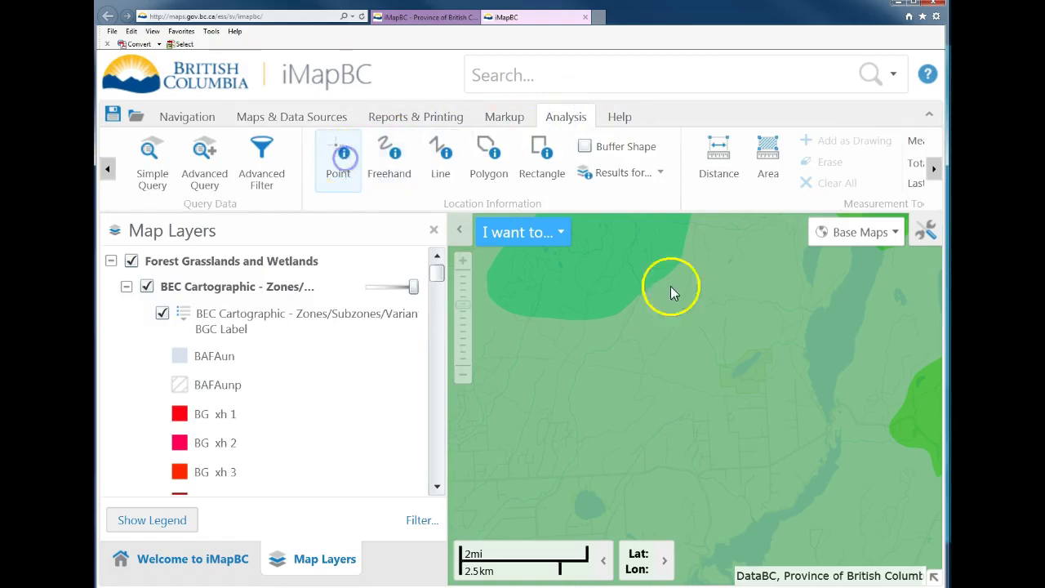
{"action": "left_click", "coordinate": [629, 400]}
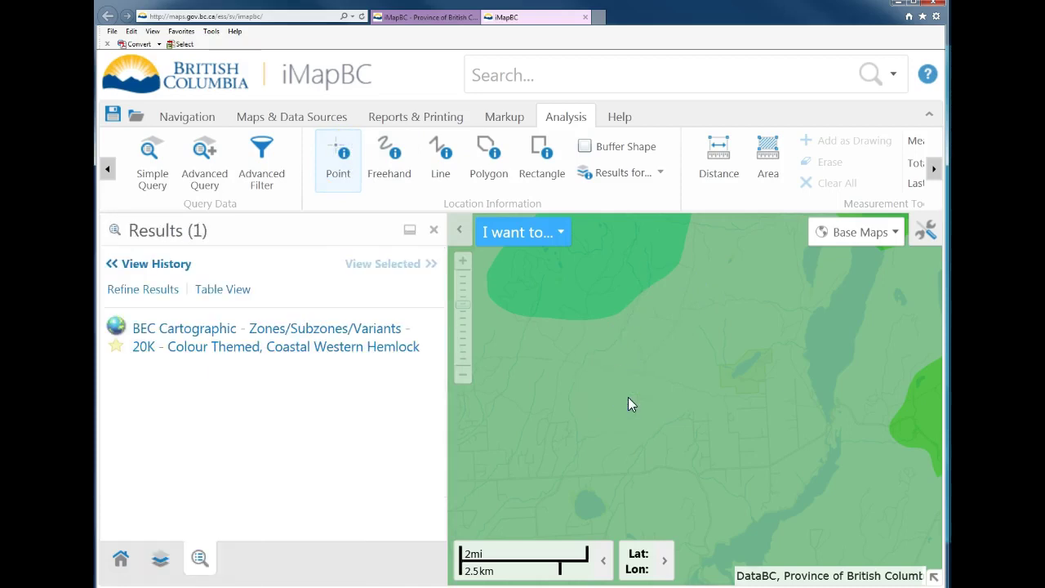
{"action": "left_click", "coordinate": [270, 353]}
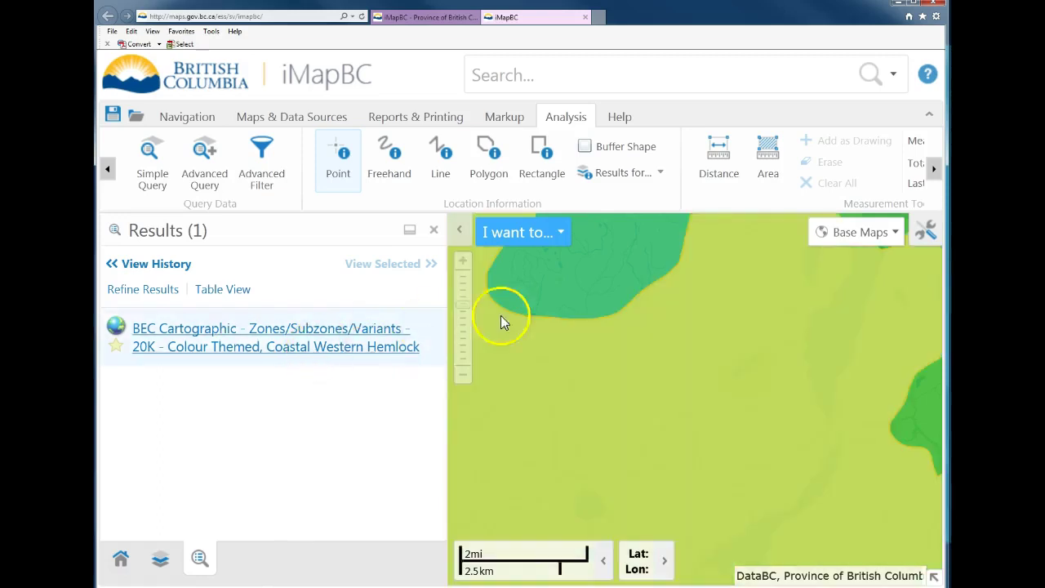
Review the Coastal Western Hemlock zone's attributes, then close them and zoom out to 25 km.
{"action": "left_click", "coordinate": [237, 349]}
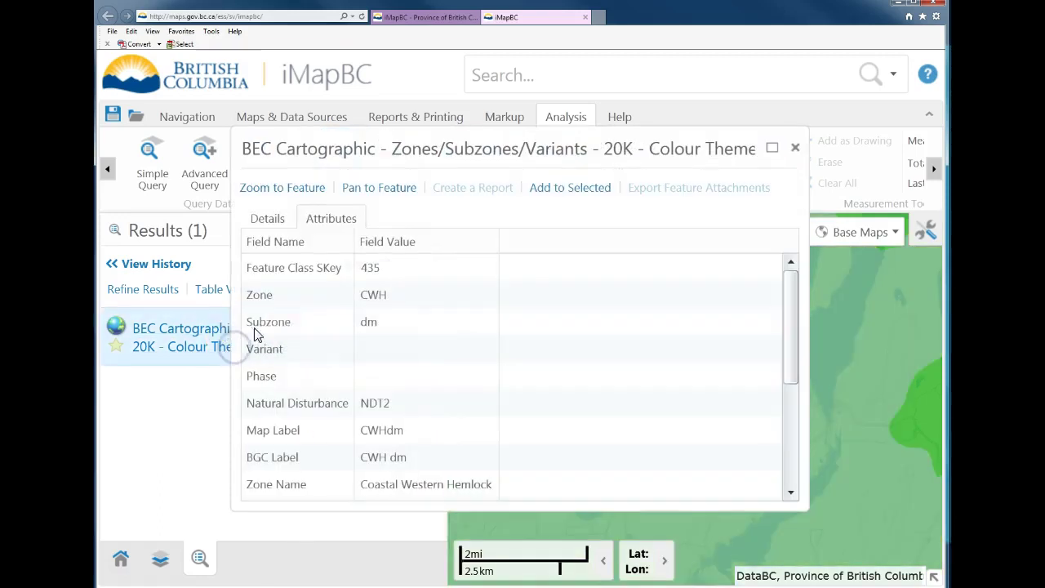
{"action": "left_click", "coordinate": [371, 272]}
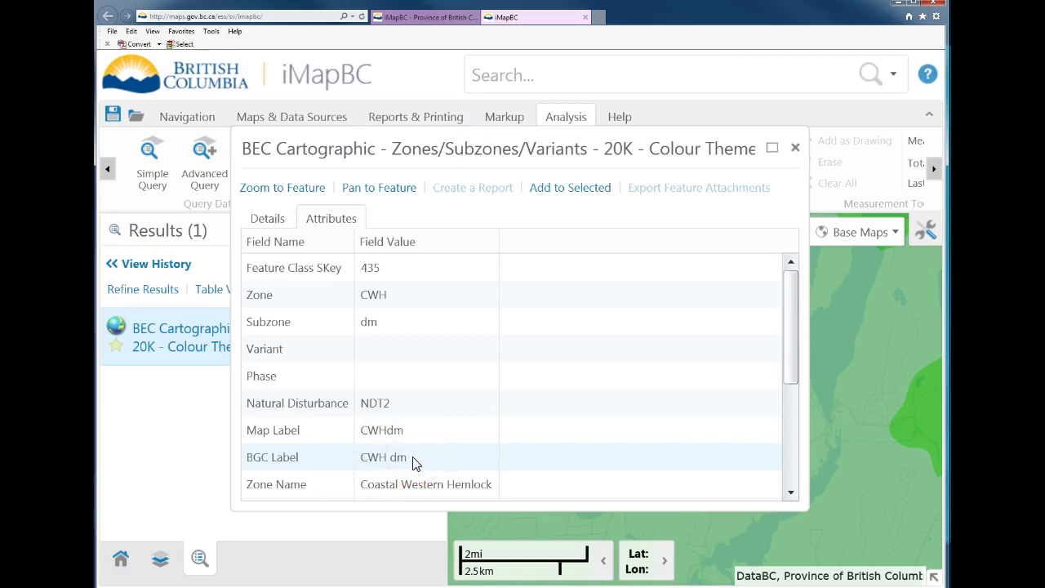
{"action": "left_click_drag", "start_coordinate": [789, 367], "coordinate": [784, 322]}
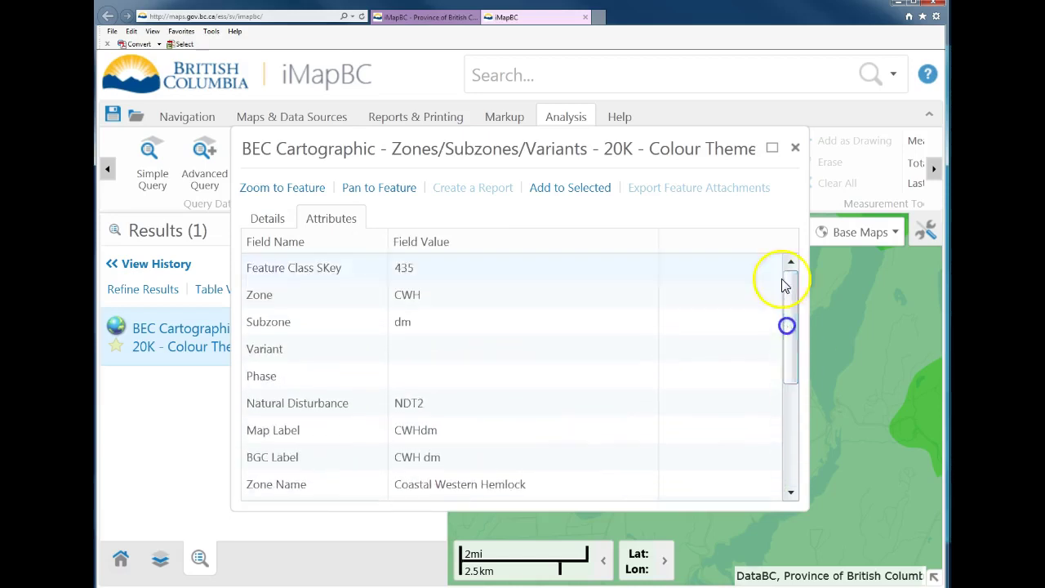
{"action": "left_click", "coordinate": [796, 149]}
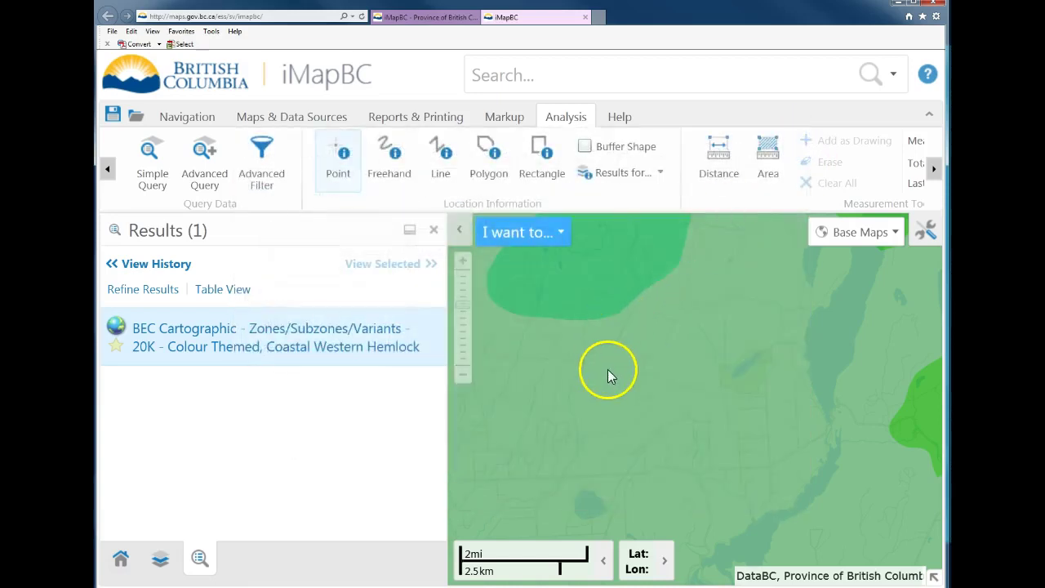
{"action": "scroll", "coordinate": [605, 383], "scroll_direction": "down", "scroll_amount": 3}
Pan east past Hope and zoom in on Chilliwack Lake Park at about 2.5 km.
{"action": "left_click", "coordinate": [576, 412]}
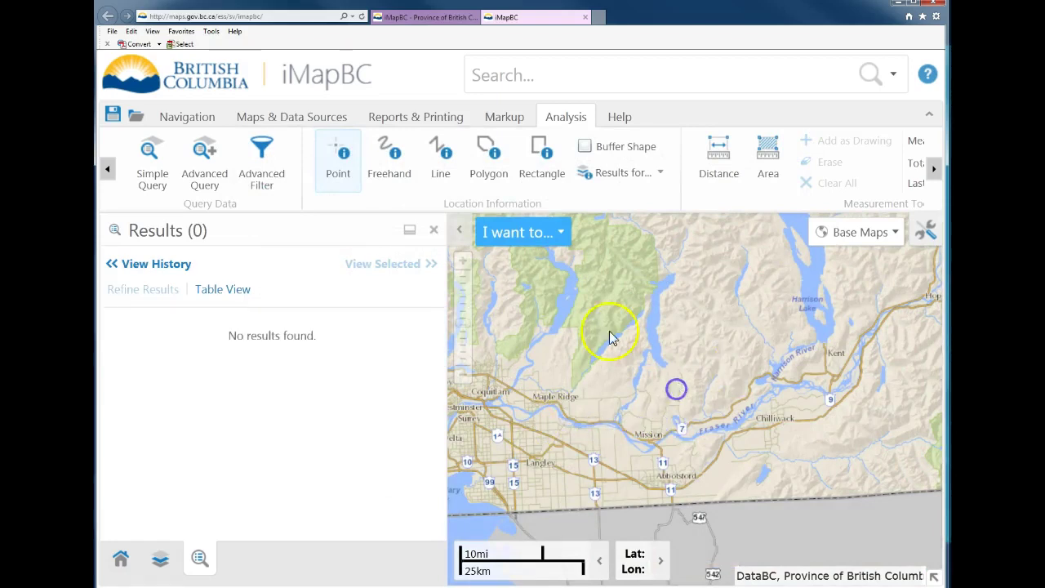
{"action": "left_click", "coordinate": [185, 122]}
{"action": "left_click", "coordinate": [312, 154]}
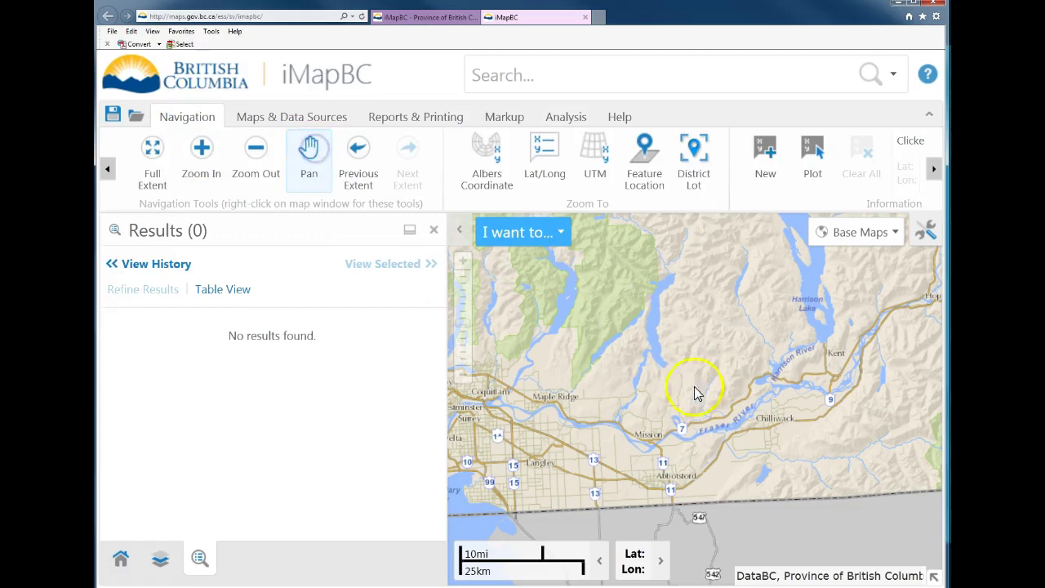
{"action": "left_click_drag", "start_coordinate": [693, 392], "coordinate": [503, 358]}
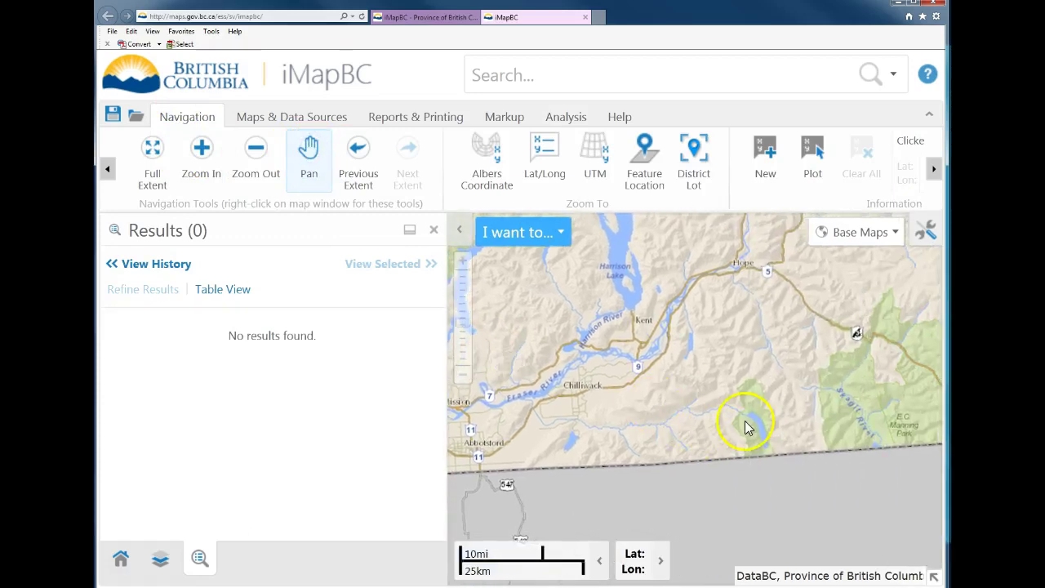
{"action": "left_click_drag", "start_coordinate": [746, 421], "coordinate": [688, 427]}
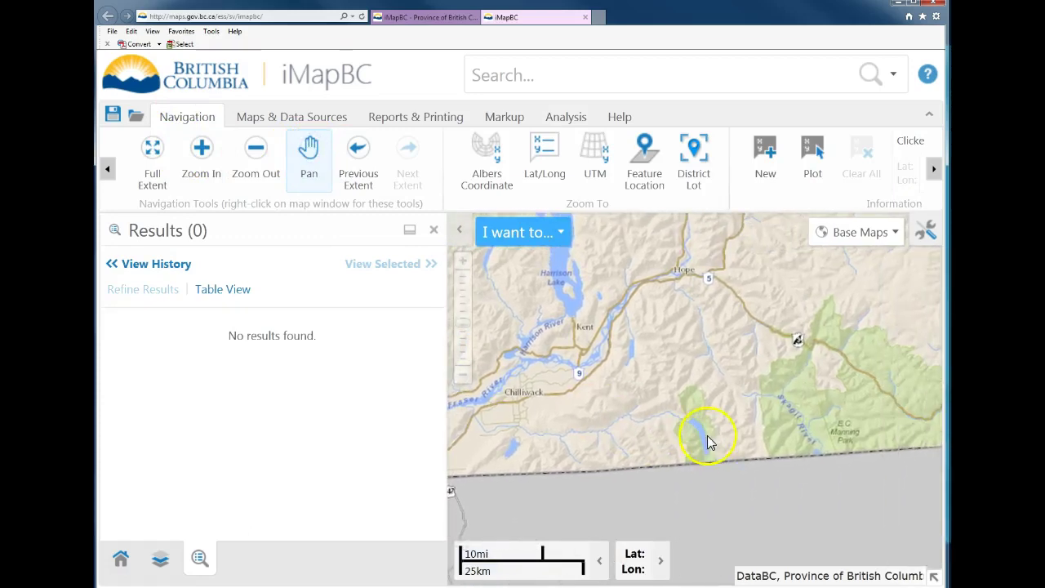
{"action": "scroll", "coordinate": [702, 435], "scroll_direction": "up", "scroll_amount": 2}
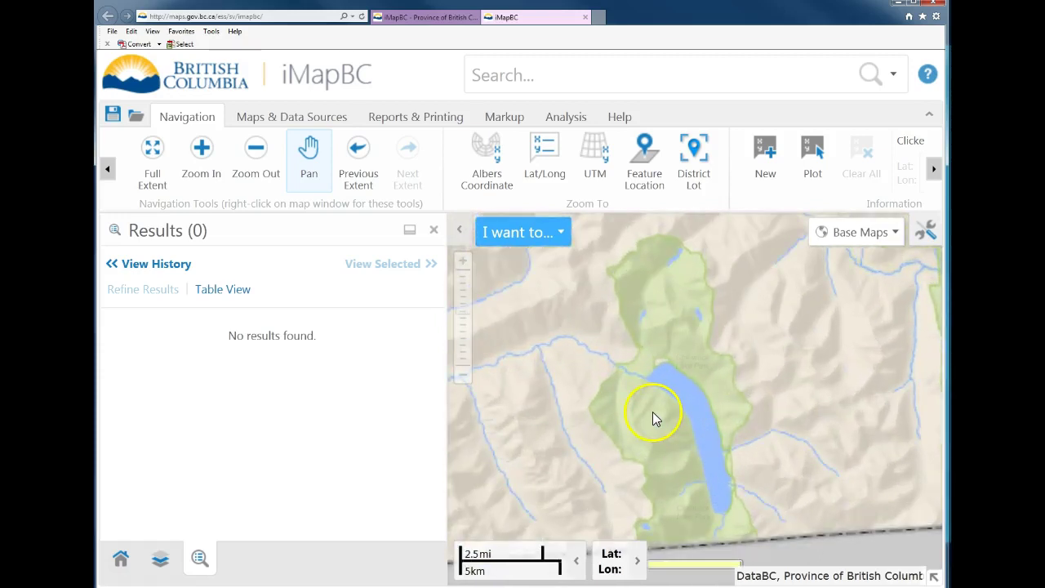
{"action": "double_click", "coordinate": [649, 413]}
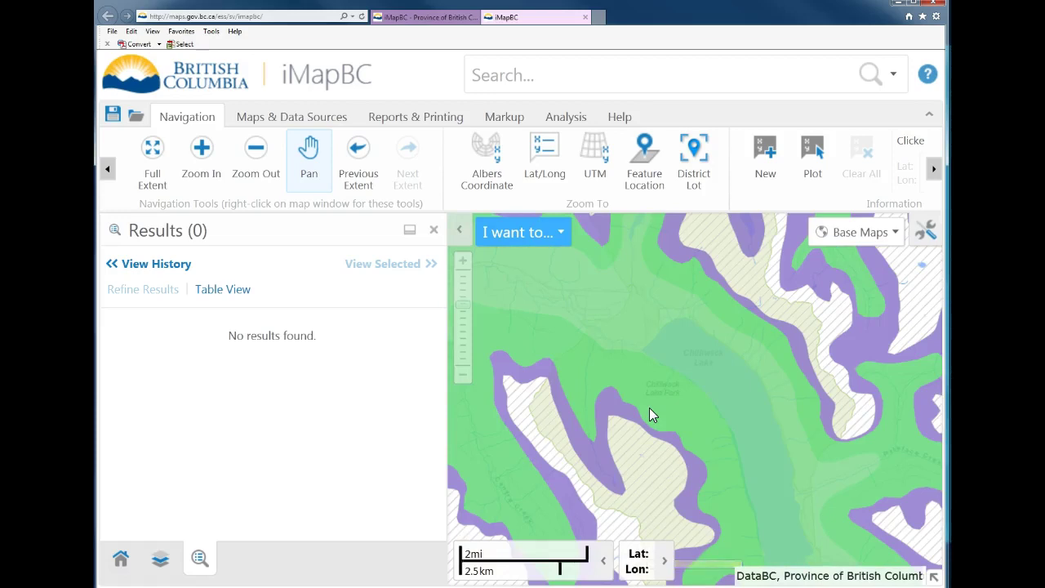
{"action": "left_click", "coordinate": [577, 341]}
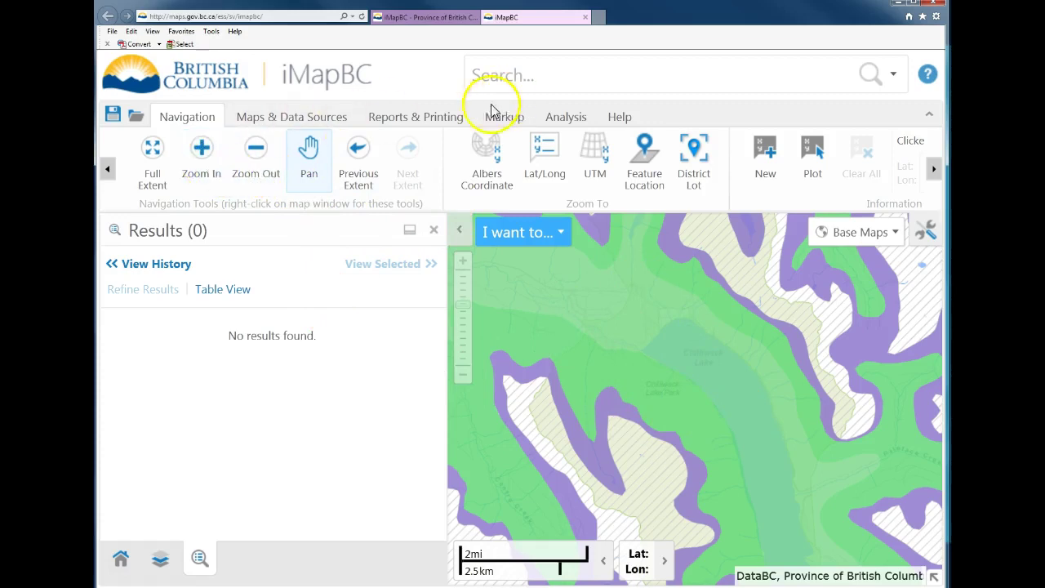
Identify BEC zones near Chilliwack Lake and review the Mountain Hemlock (MHmm2) attributes.
{"action": "left_click", "coordinate": [551, 119]}
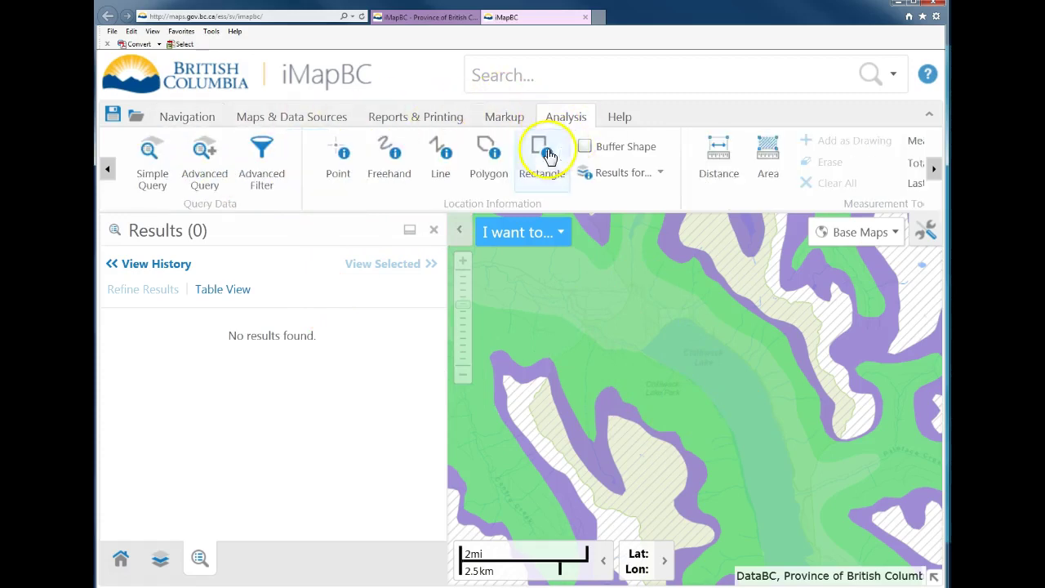
{"action": "left_click", "coordinate": [340, 158]}
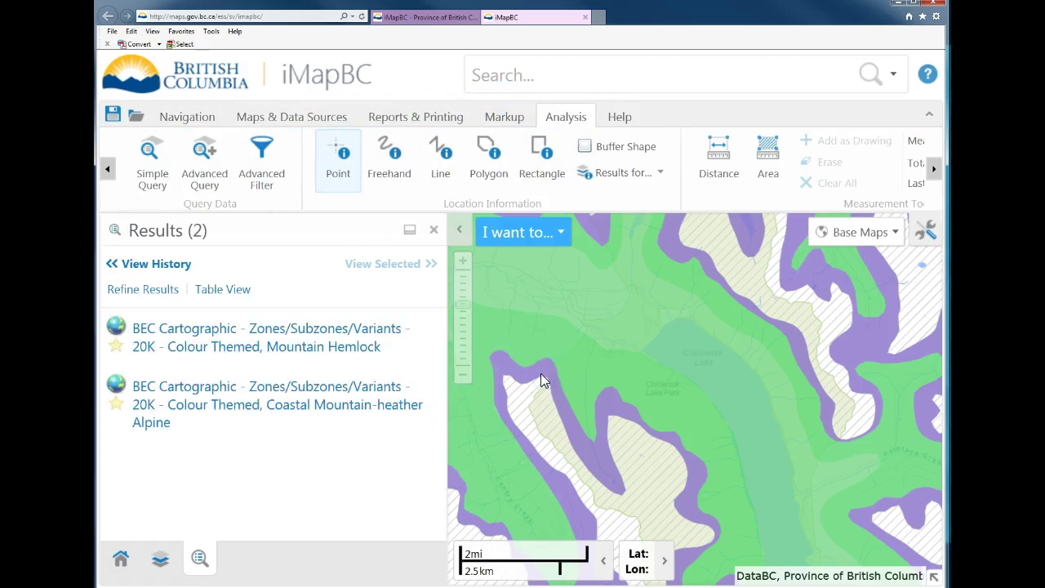
{"action": "left_click", "coordinate": [229, 341]}
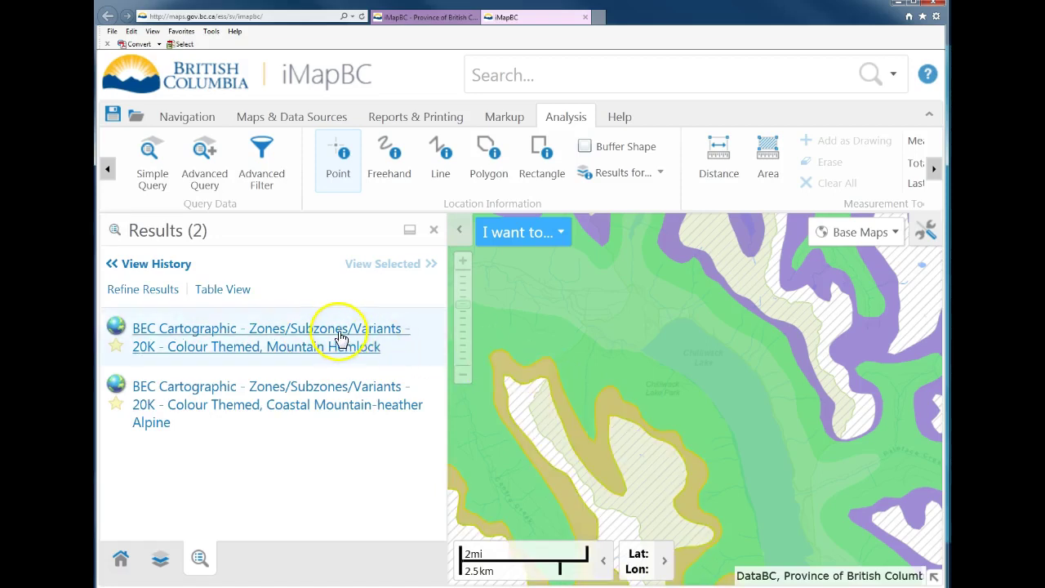
{"action": "left_click", "coordinate": [296, 336]}
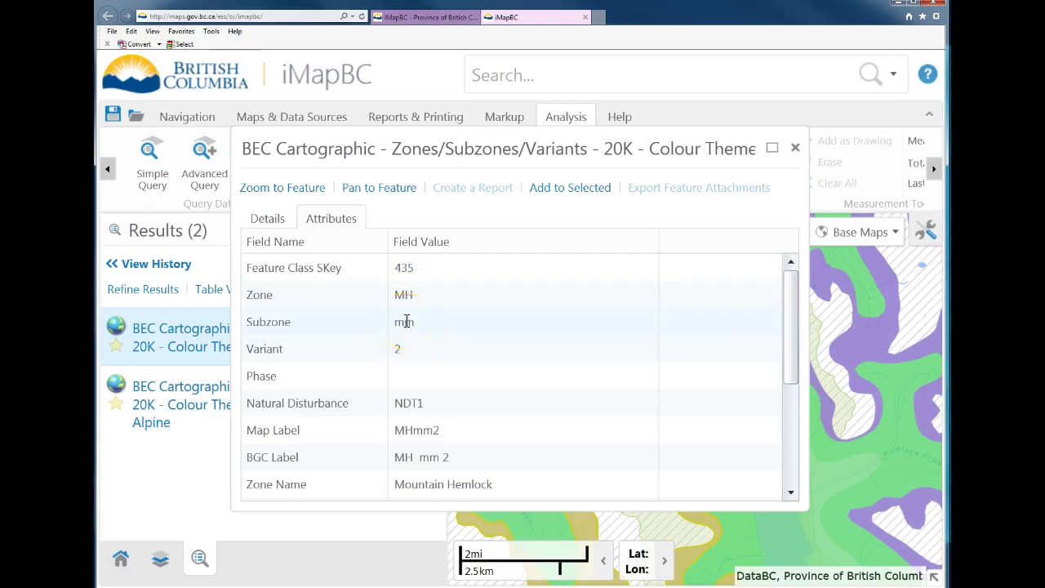
{"action": "left_click", "coordinate": [795, 147]}
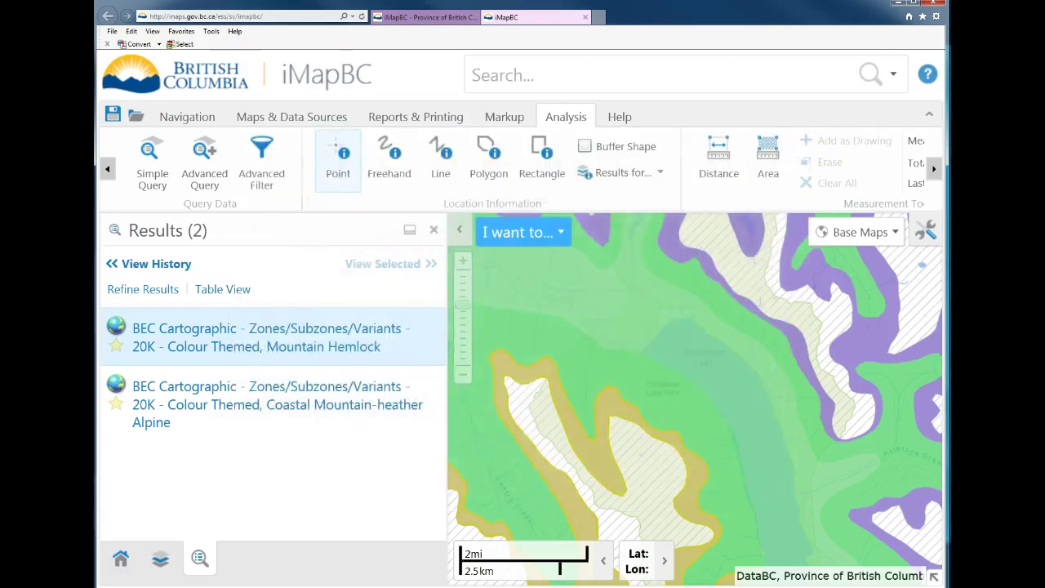